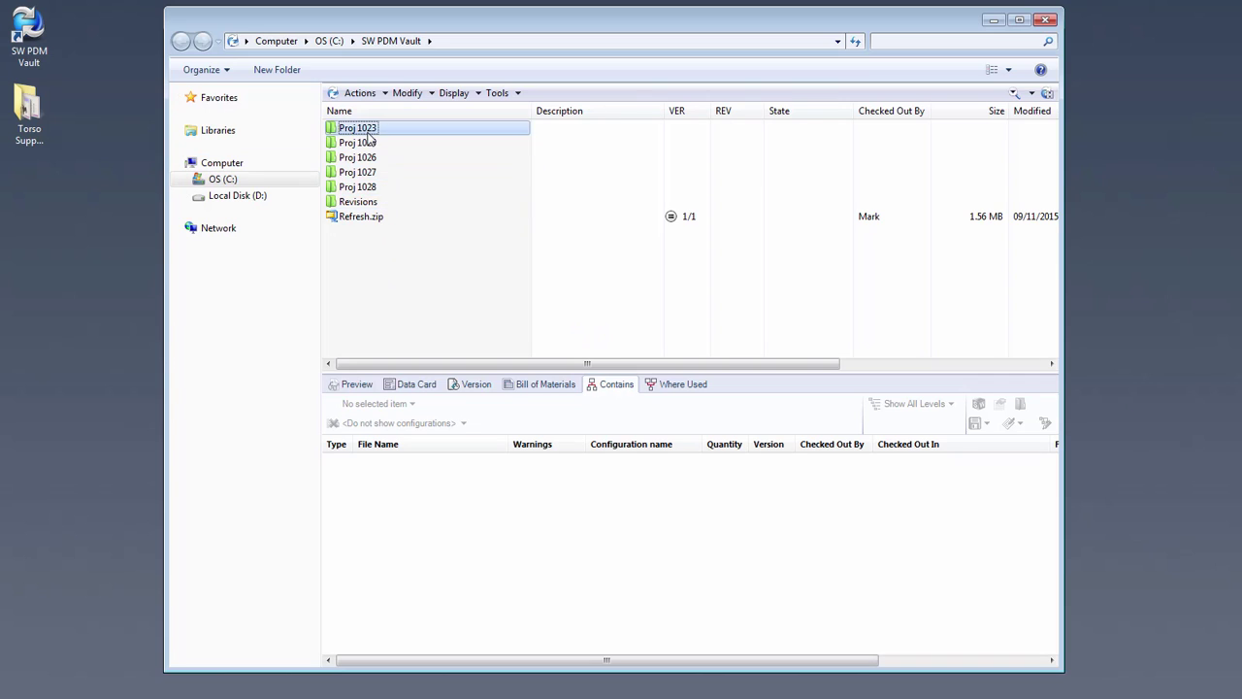
# - Browse Proj 1023 > Engineering and the 00015239.SLDPRT part's actions, then return to the vault root
pyautogui.doubleClick(359, 128)
pyautogui.doubleClick(377, 158)
pyautogui.rightClick(376, 160)
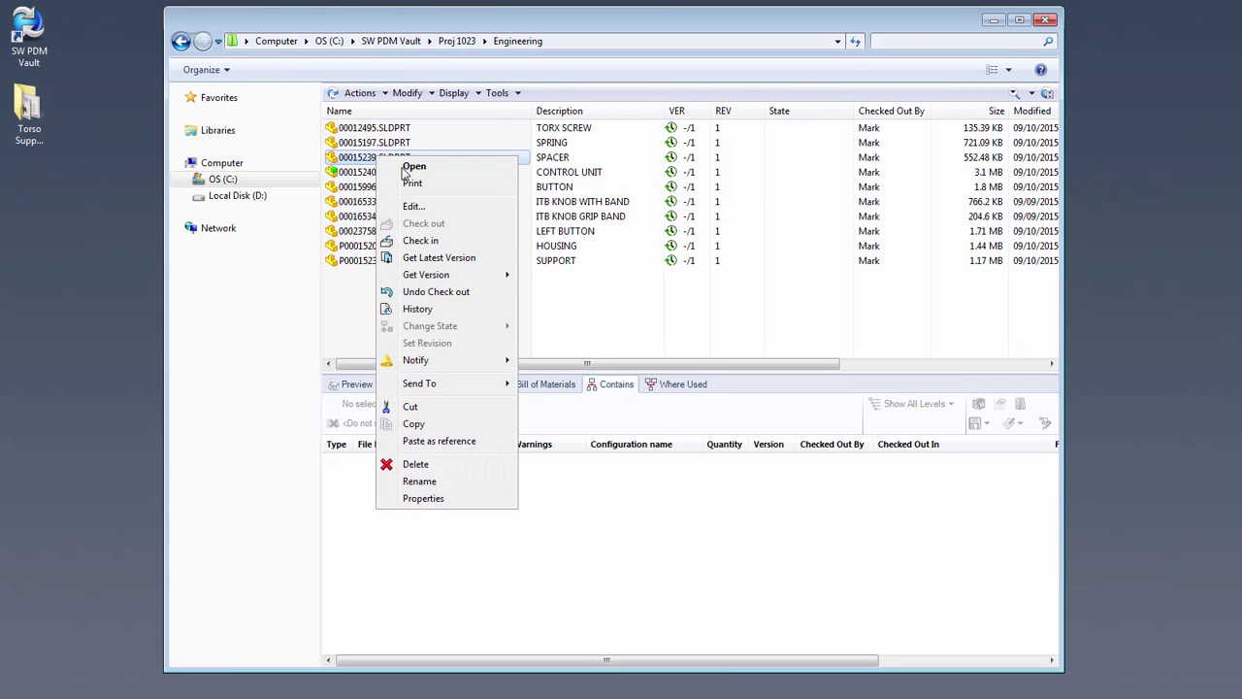
pyautogui.click(393, 44)
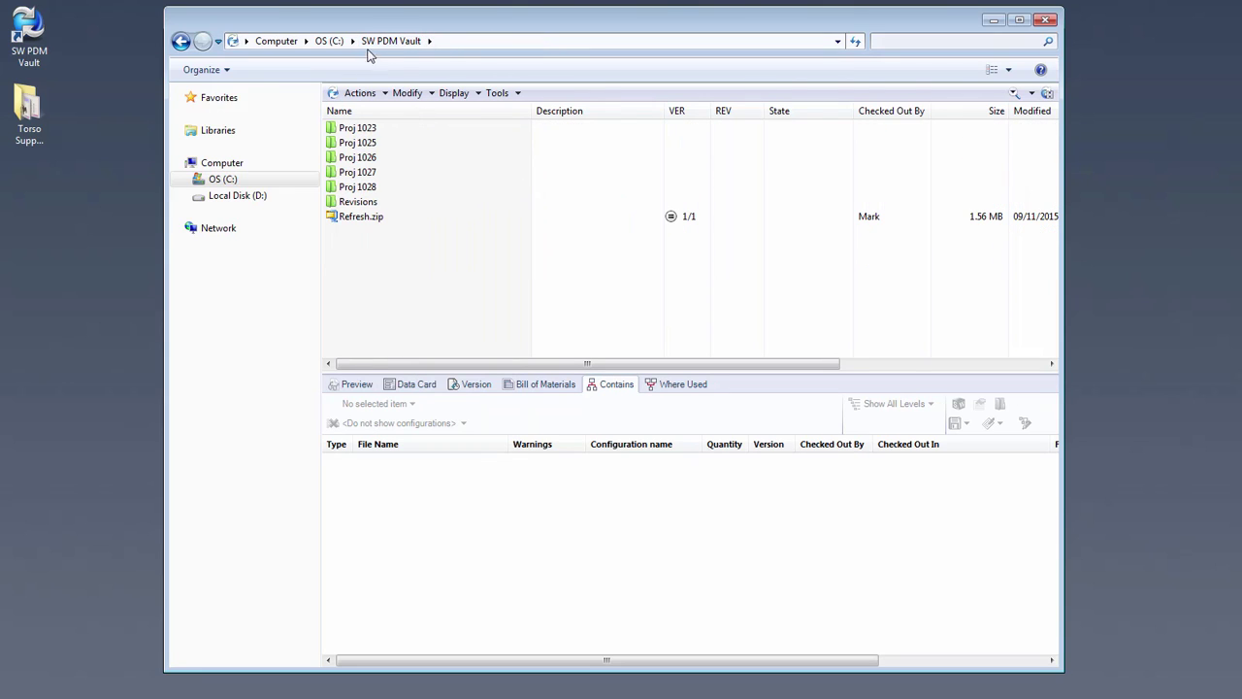
# - Copy the desktop Torso Support Frame folder into the vault, open it and select all 15 files
pyautogui.moveTo(36, 112); pyautogui.dragTo(385, 293)
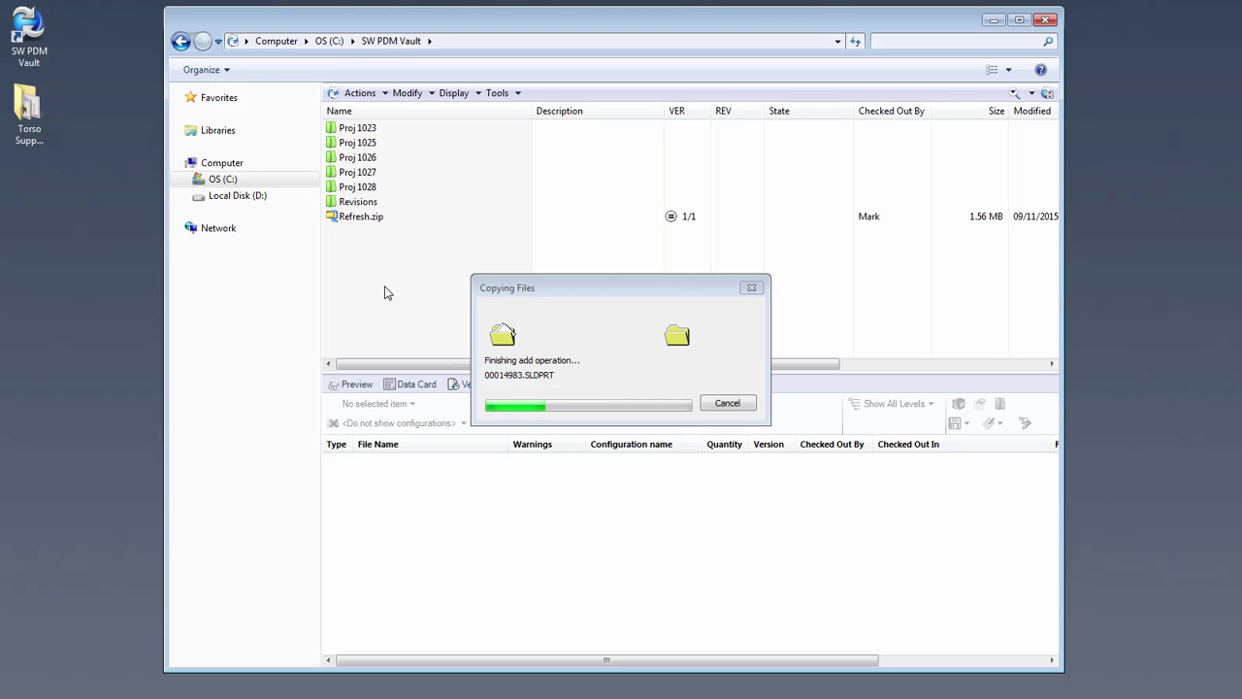
pyautogui.doubleClick(407, 233)
pyautogui.moveTo(420, 320); pyautogui.dragTo(357, 124)
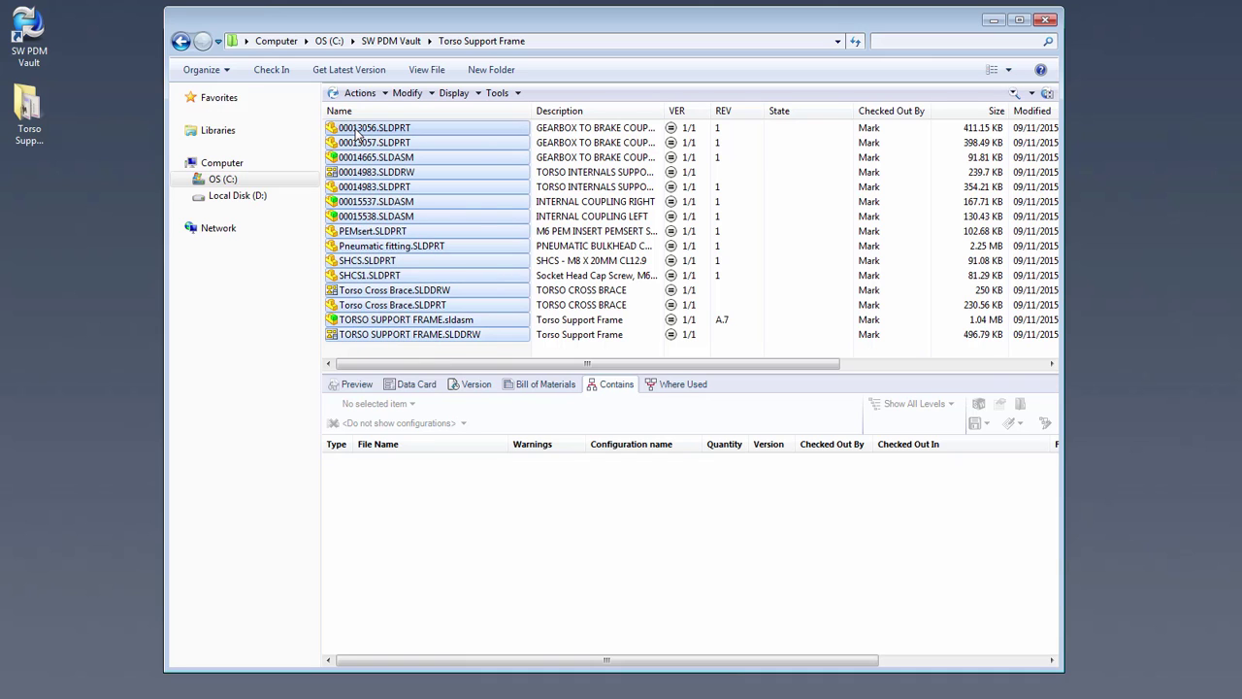
# - Check in all 15 selected Torso Support Frame files, then select TORSO SUPPORT FRAME.sldasm
pyautogui.click(276, 75)
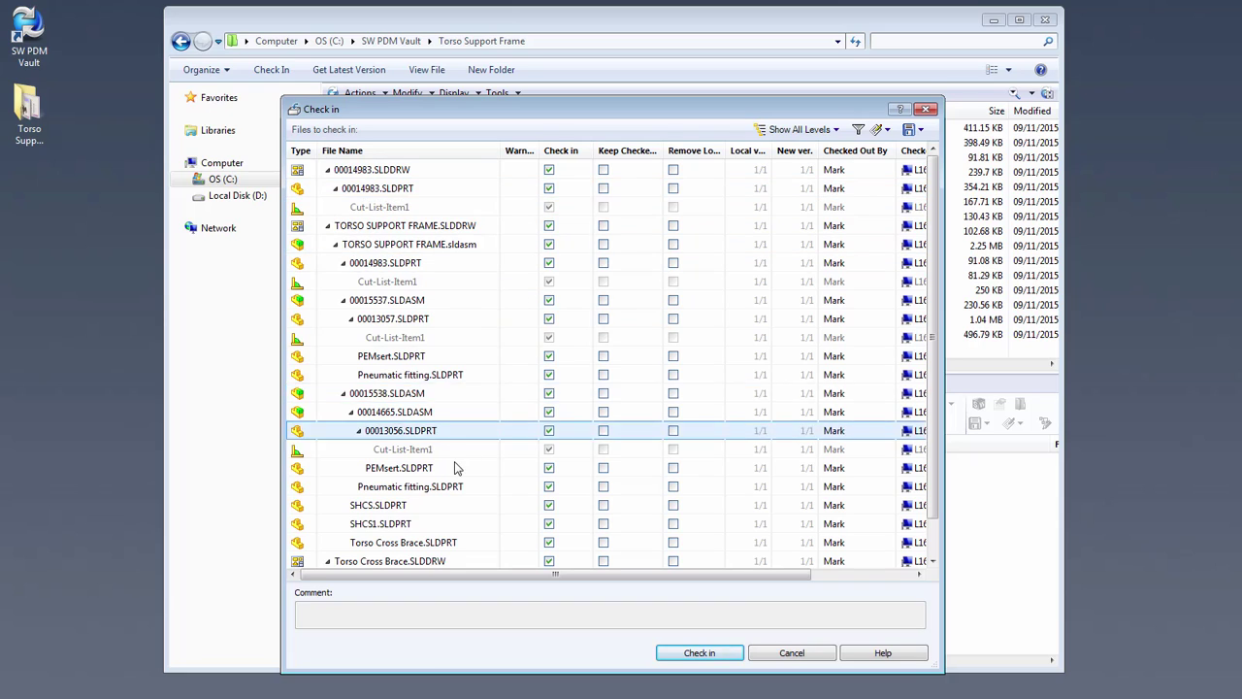
pyautogui.click(692, 656)
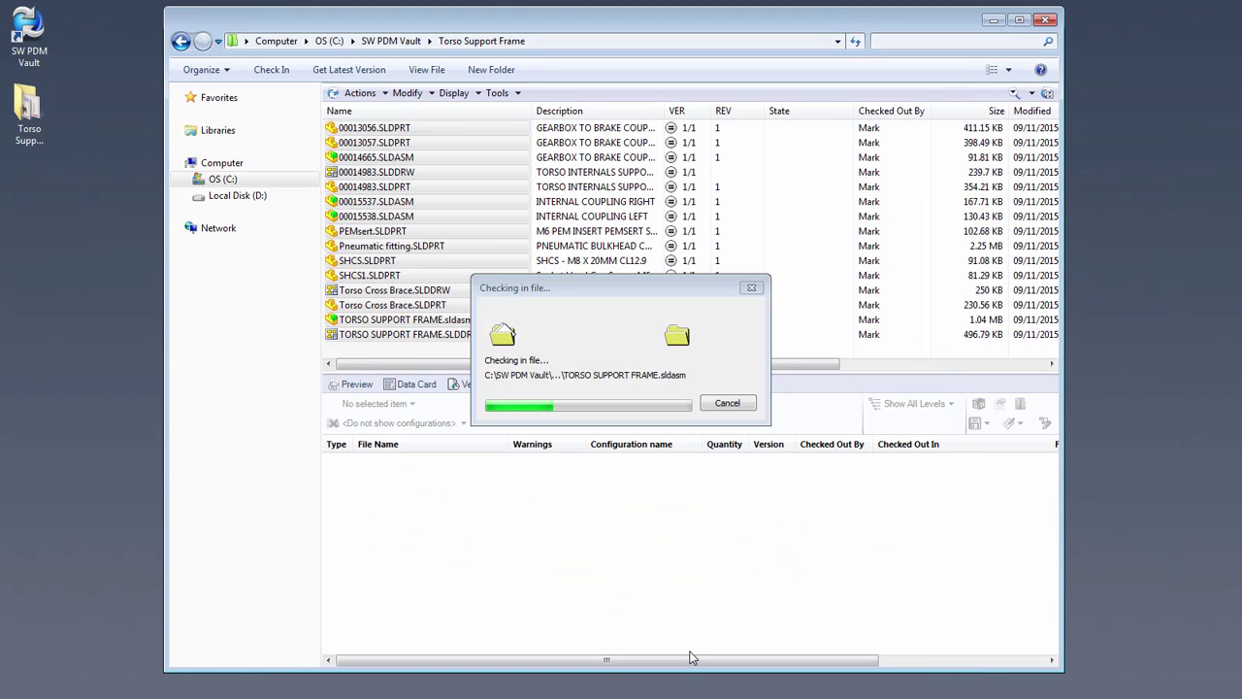
pyautogui.click(406, 321)
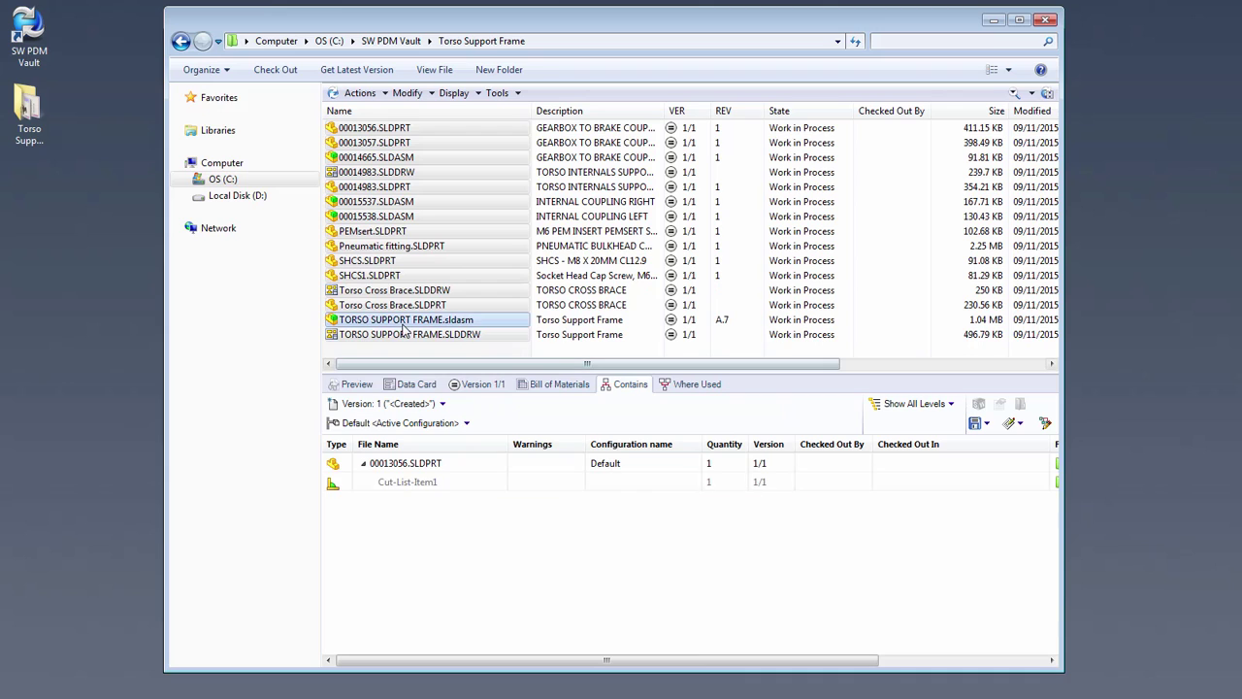
# - View the assembly's Preview, Data Card, Bill of Materials, Contains and Where Used tabs, then select Torso Cross Brace.SLDPRT
pyautogui.click(355, 383)
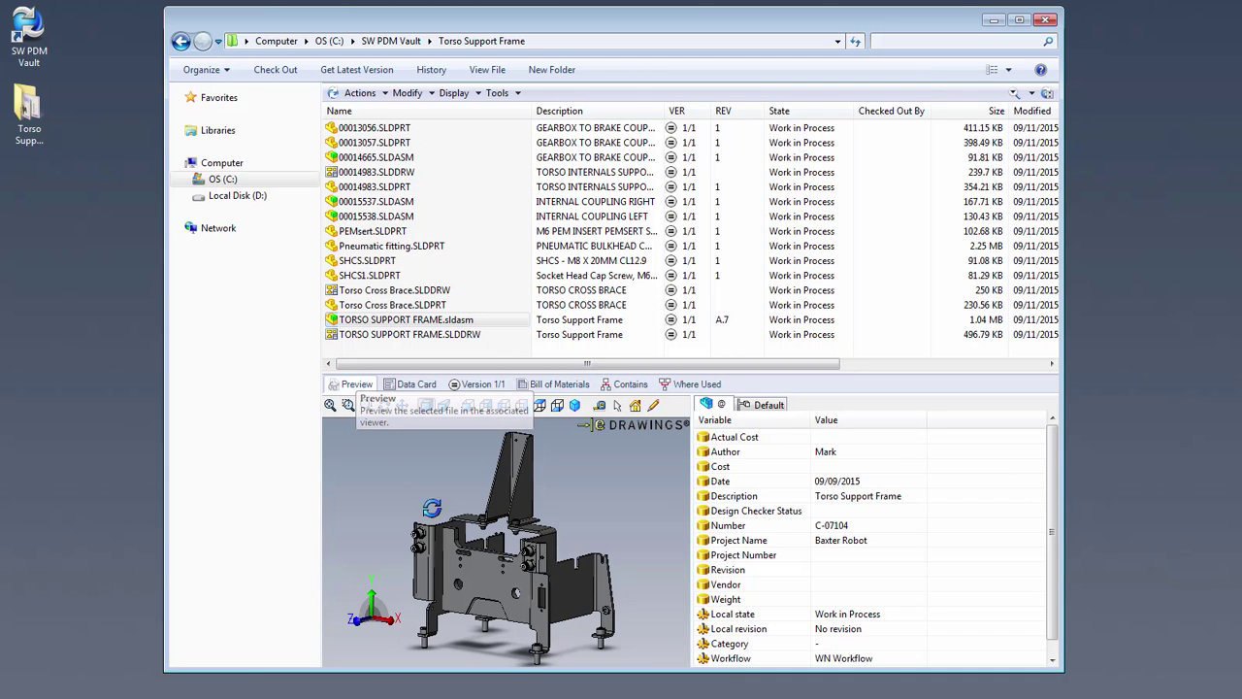
pyautogui.moveTo(544, 553); pyautogui.dragTo(355, 558)
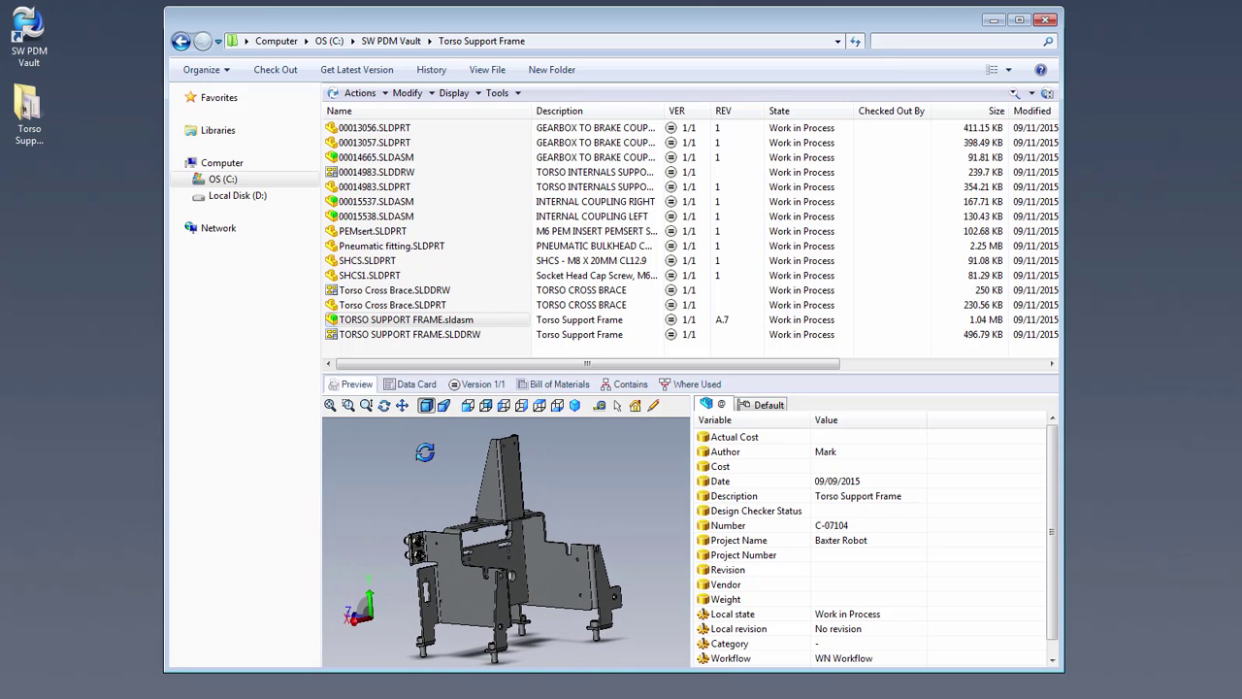
pyautogui.click(415, 385)
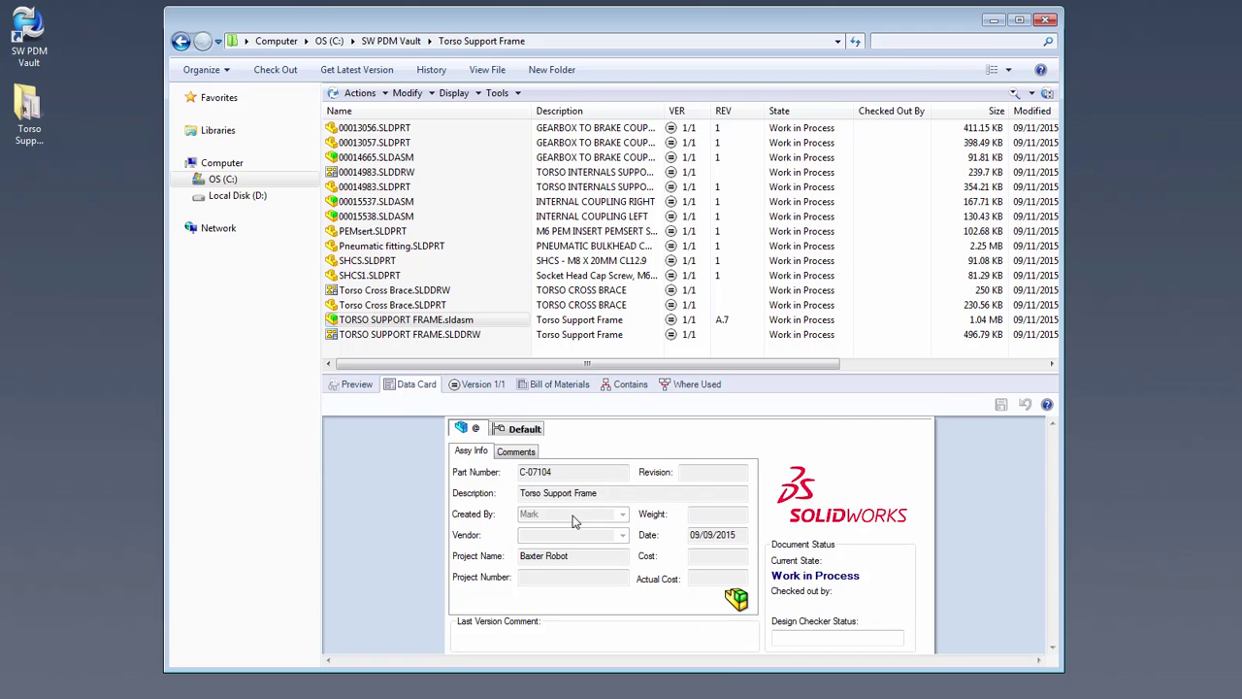
pyautogui.click(560, 386)
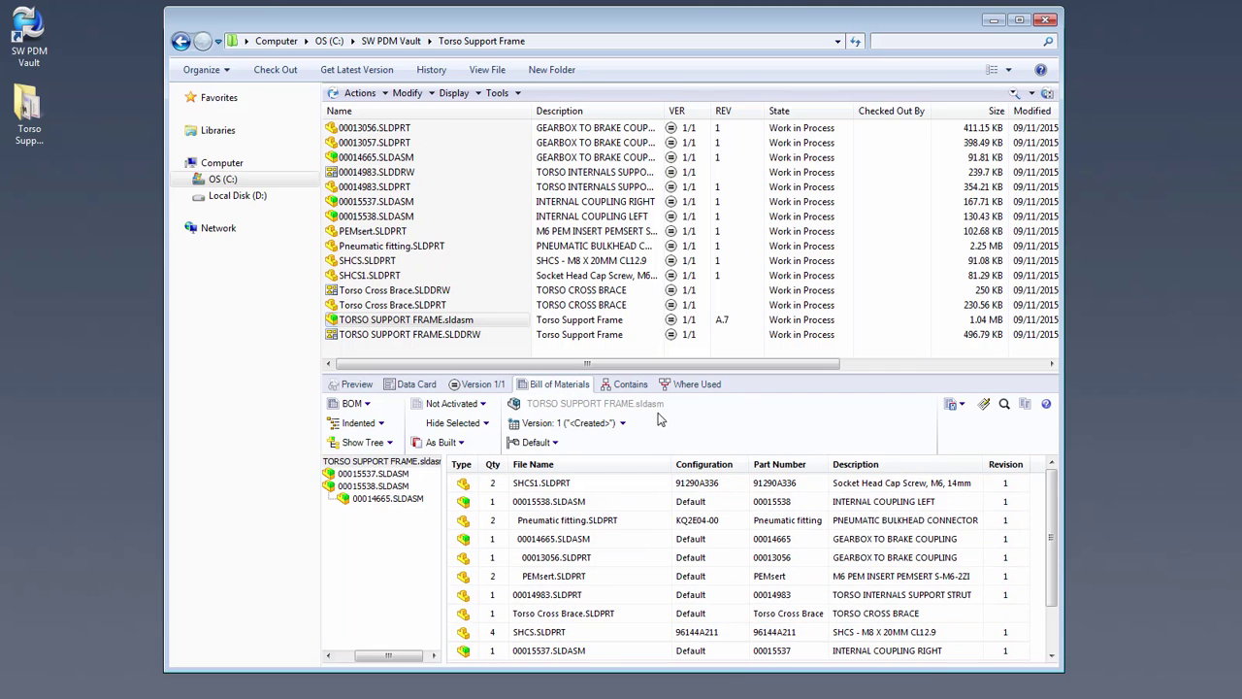
pyautogui.click(630, 385)
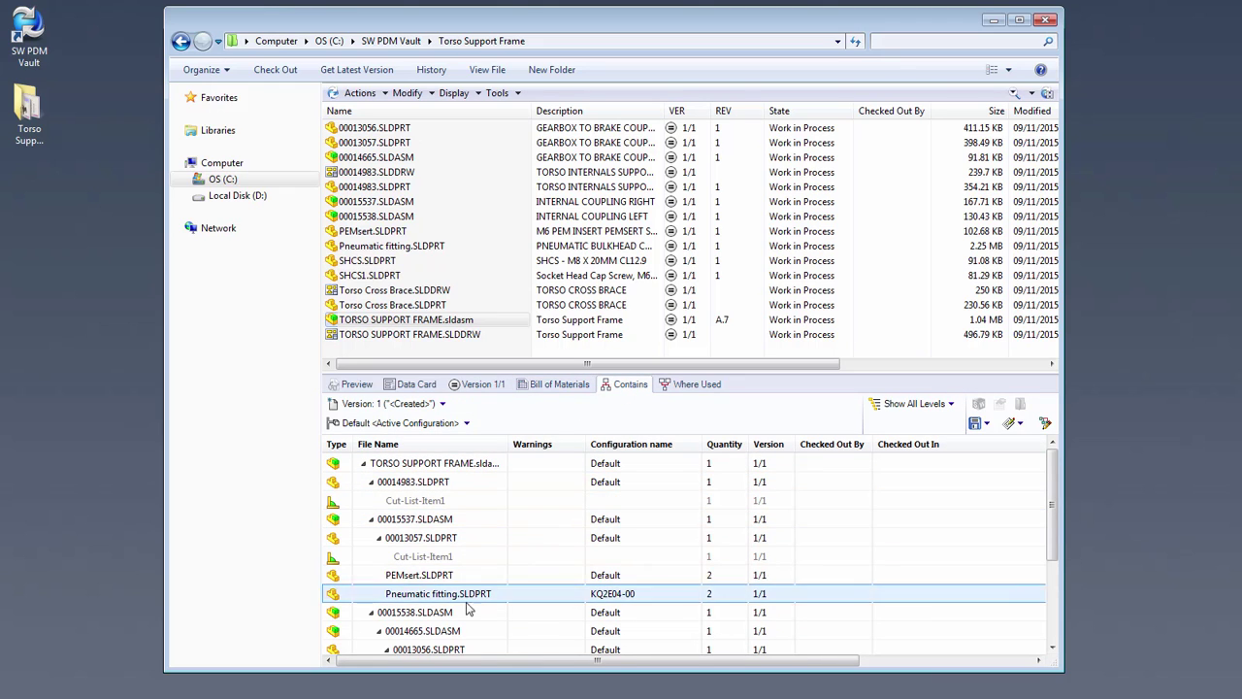
pyautogui.click(699, 389)
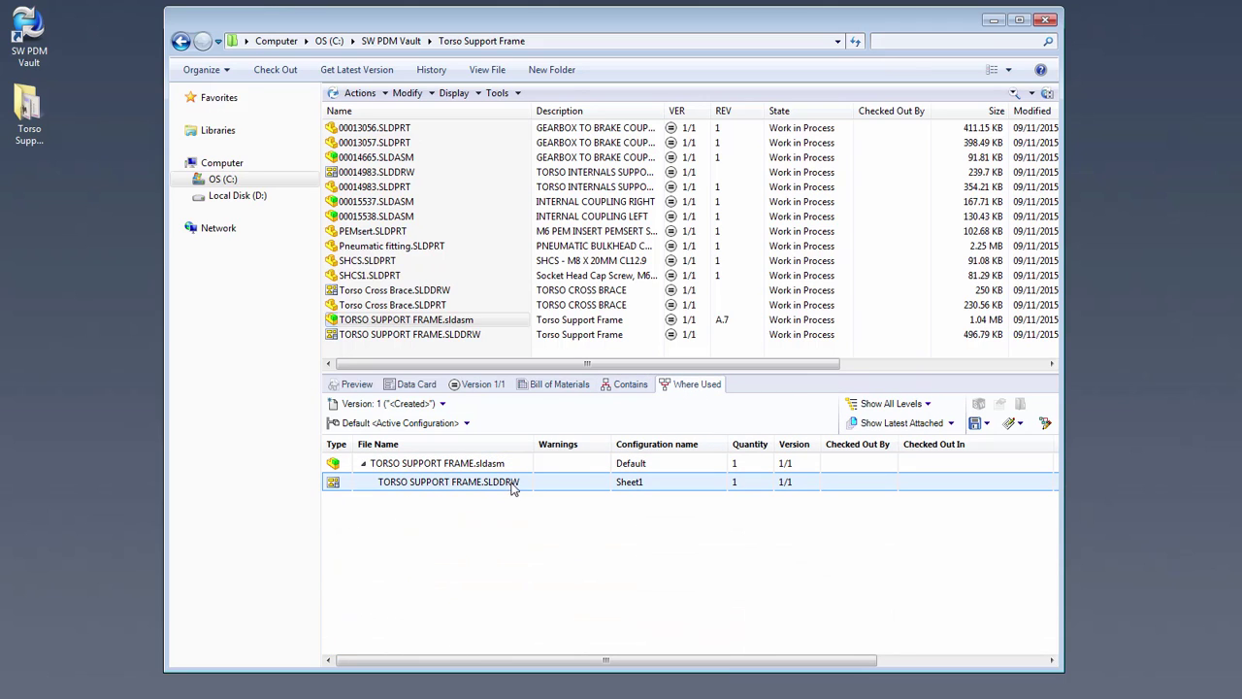
pyautogui.click(433, 307)
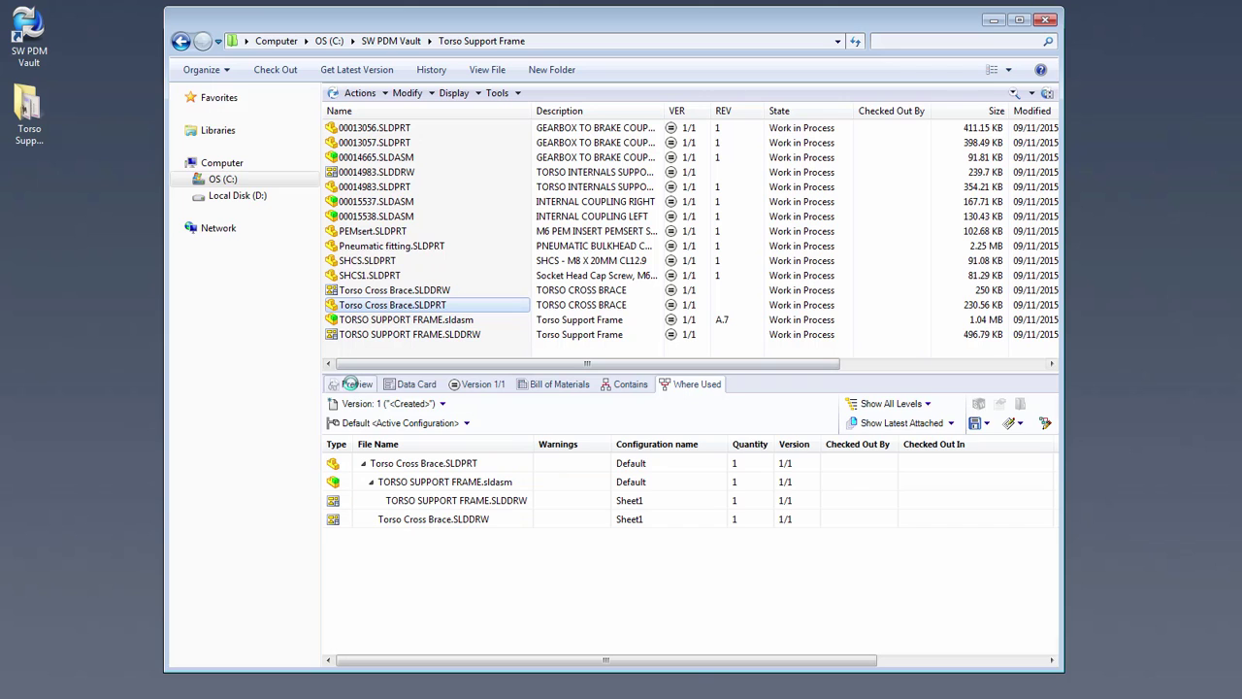
# - Preview the Torso Cross Brace part rotated to a front view and list its parent files
pyautogui.click(353, 385)
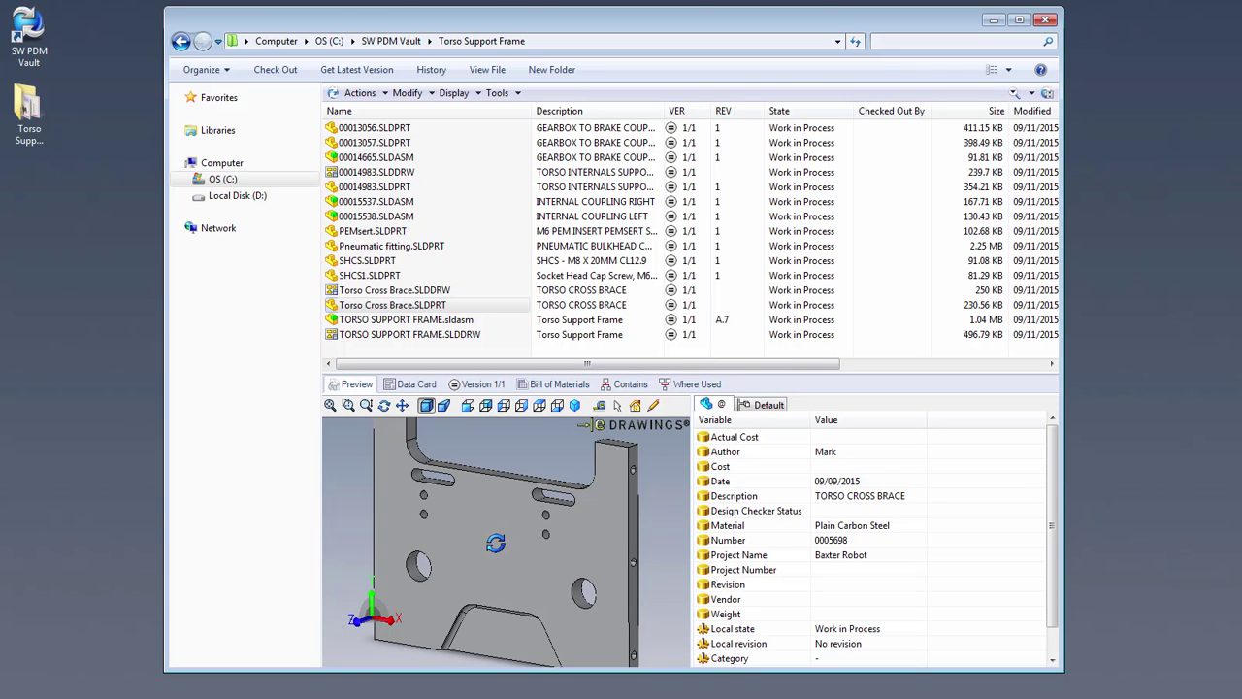
pyautogui.moveTo(498, 543)
pyautogui.mouseDown()
pyautogui.moveTo(515, 529)
pyautogui.moveTo(509, 550)
pyautogui.mouseUp()
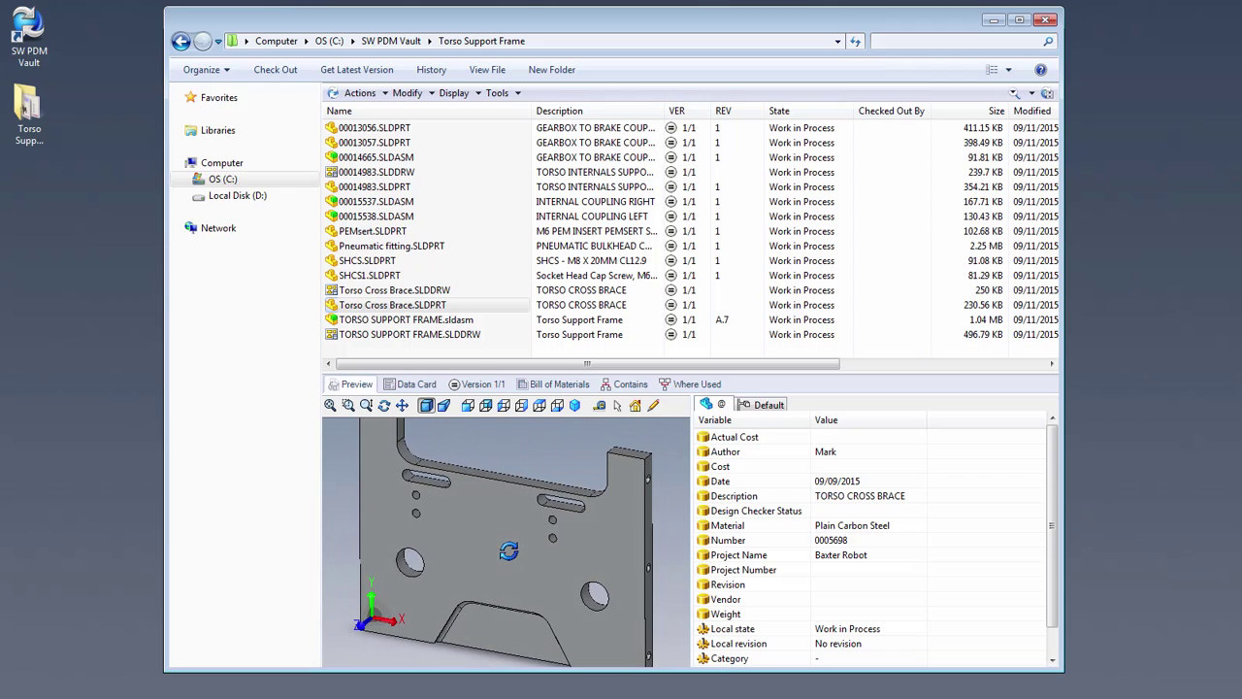
pyautogui.click(684, 387)
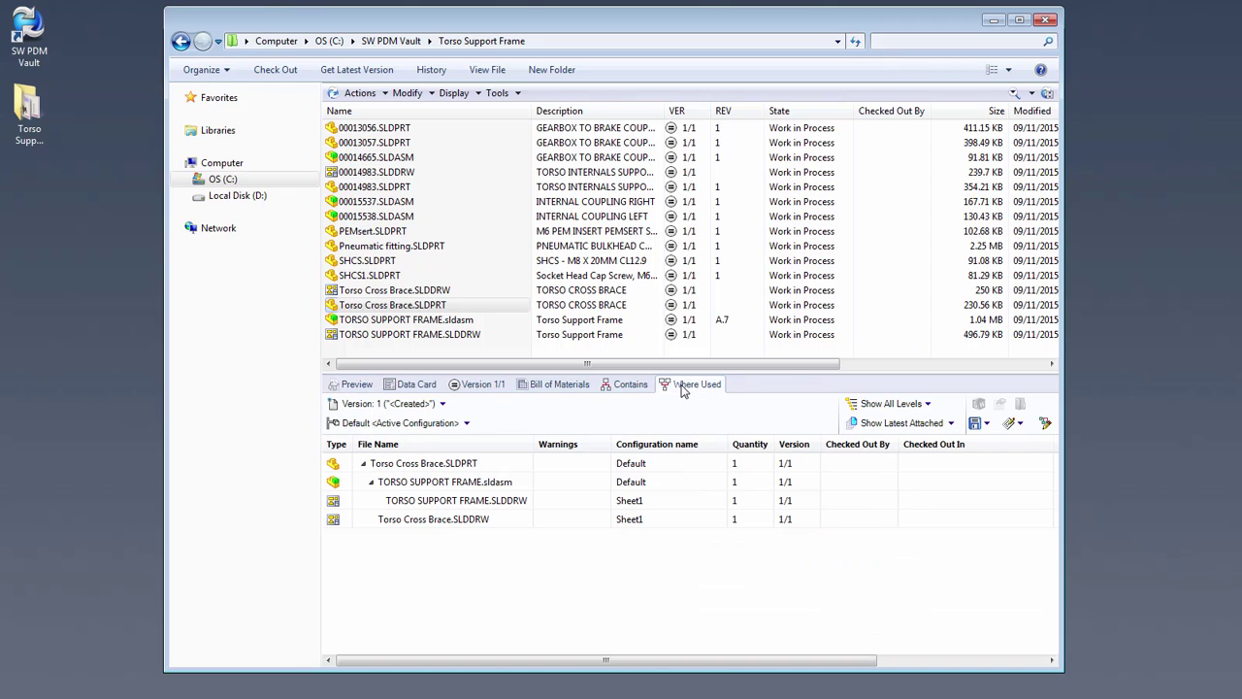
# - Open the parent TORSO SUPPORT FRAME assembly in SOLIDWORKS from the Where Used list
pyautogui.click(458, 482)
pyautogui.click(462, 498)
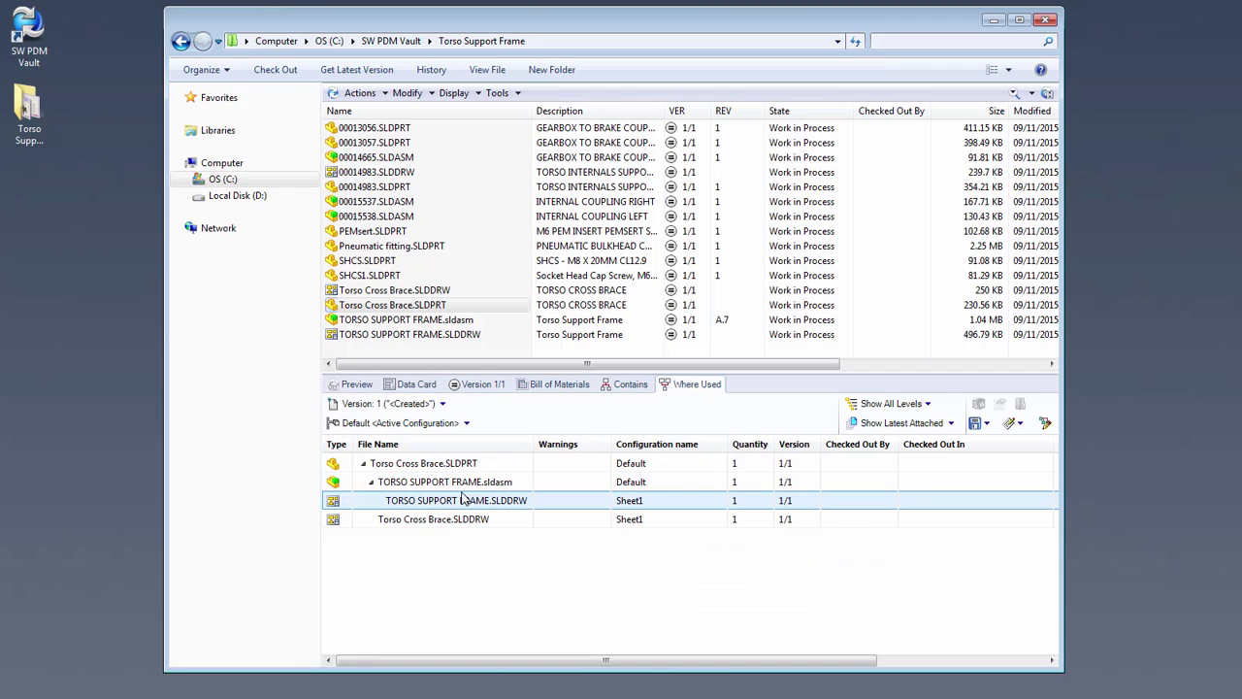
pyautogui.click(420, 518)
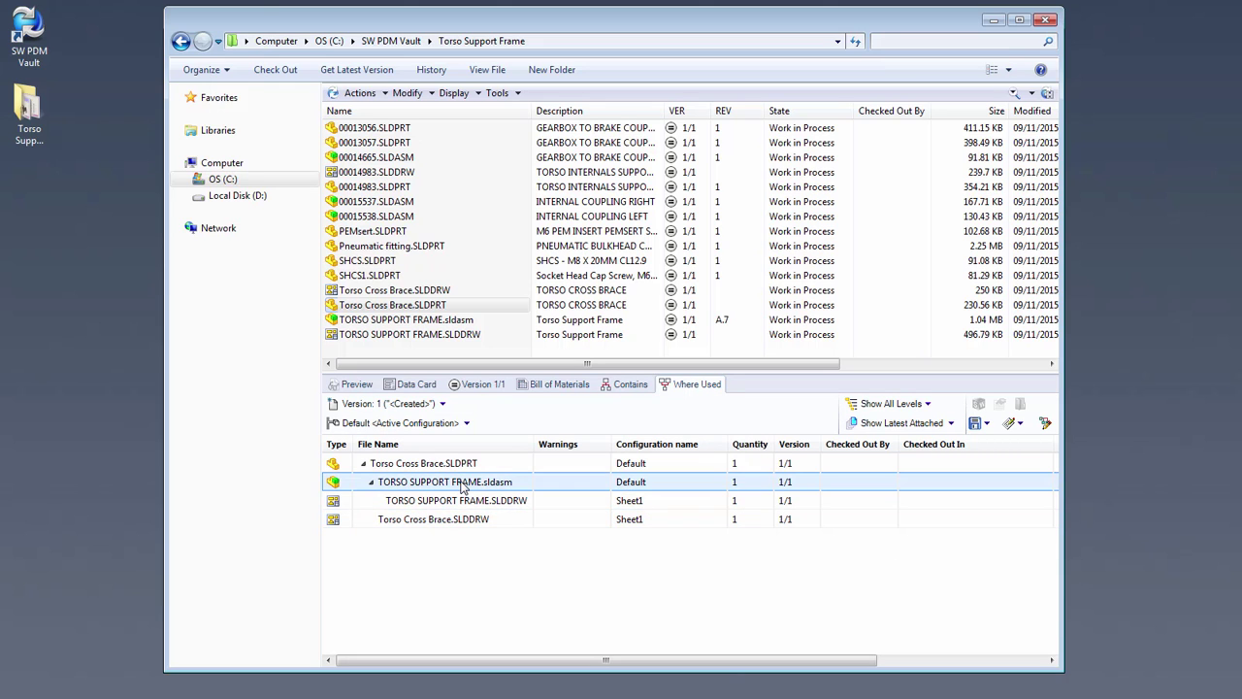
pyautogui.click(460, 482)
pyautogui.rightClick(462, 482)
pyautogui.click(500, 492)
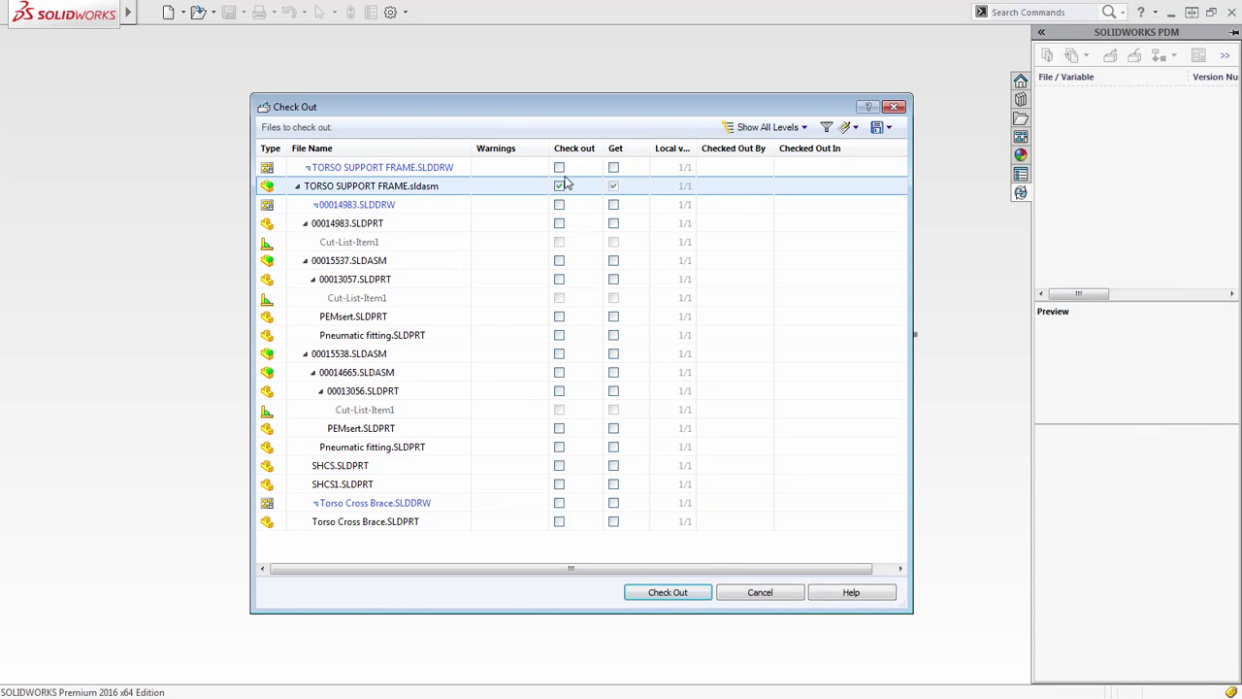
# - Check out the assembly together with TORSO SUPPORT FRAME.SLDDRW, Torso Cross Brace.SLDDRW and Torso Cross Brace.SLDPRT
pyautogui.click(559, 168)
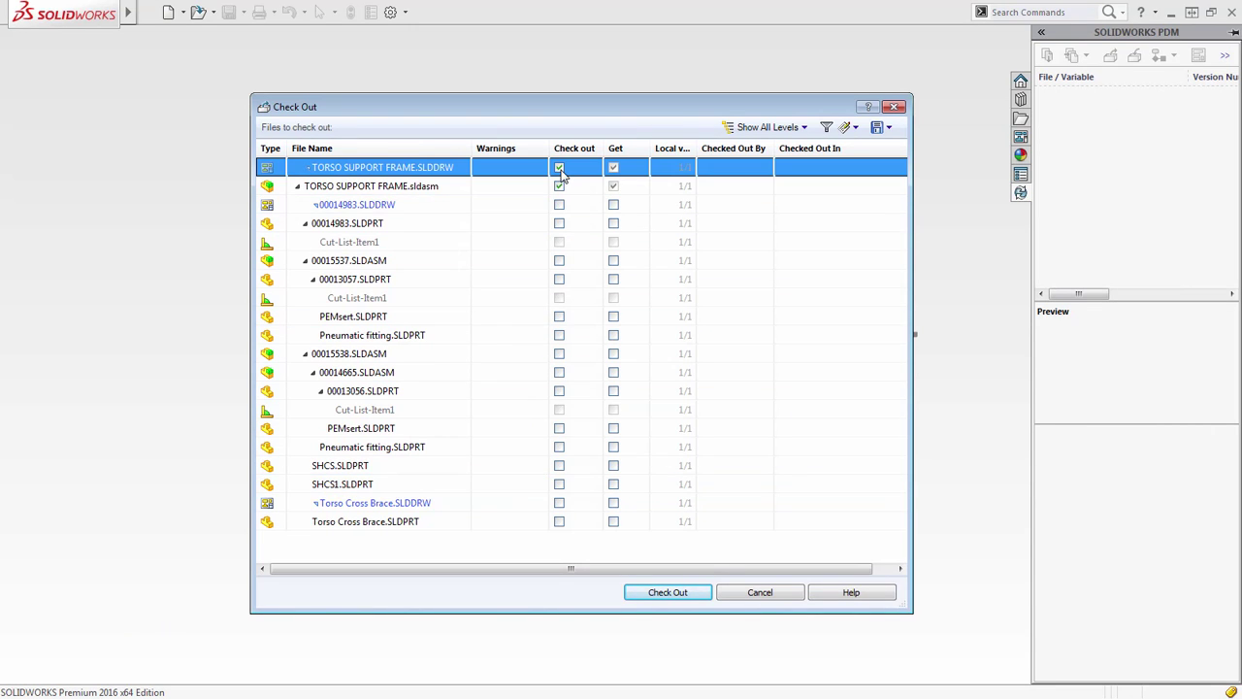
pyautogui.click(559, 502)
pyautogui.click(560, 521)
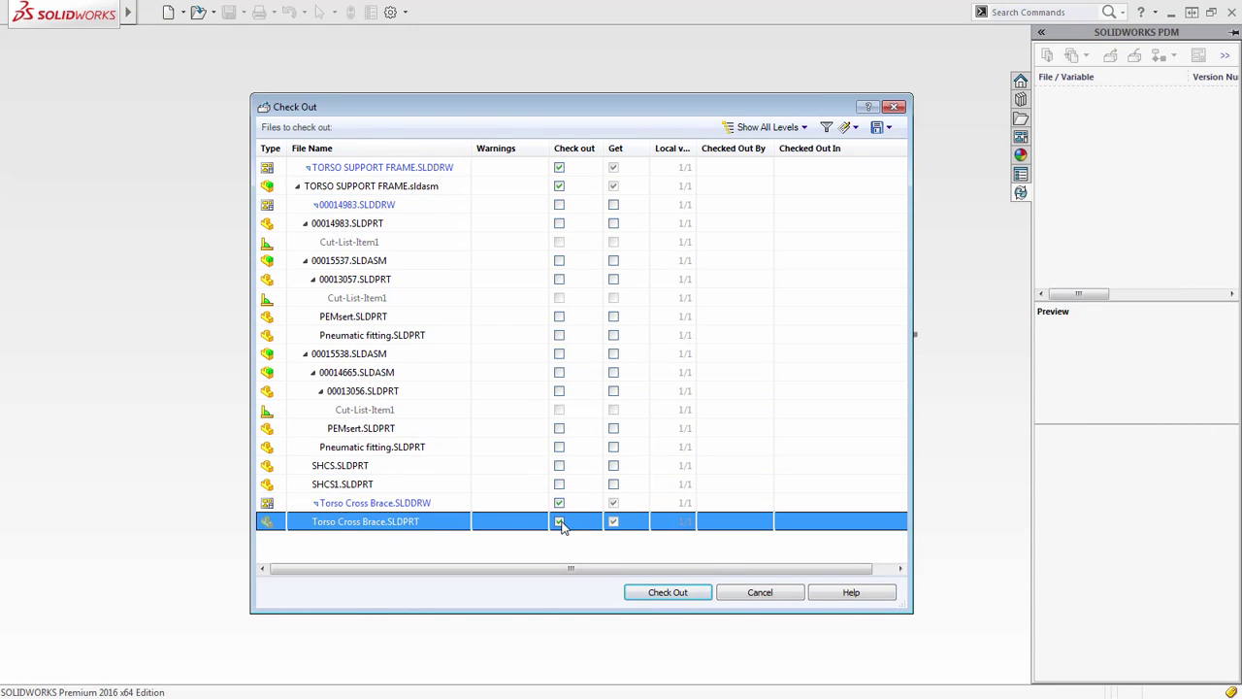
pyautogui.click(653, 593)
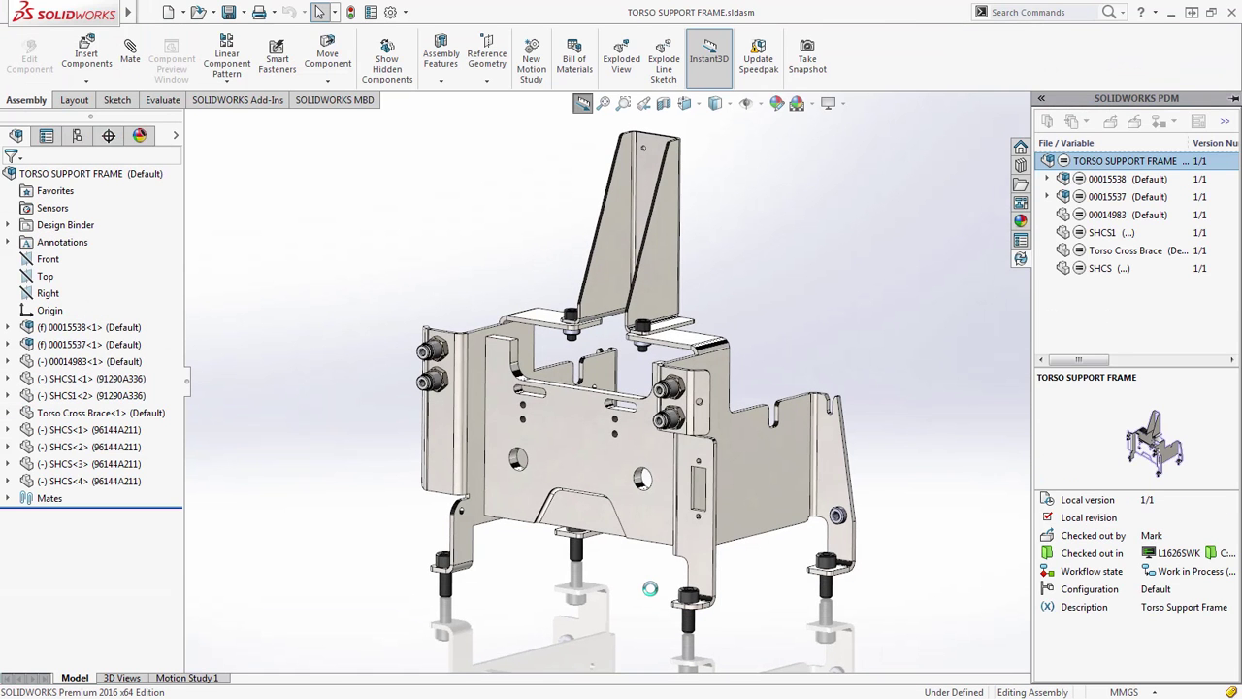
# - Open the Torso Cross Brace part separately and change its hole diameter from 15 to 40
pyautogui.click(612, 476)
pyautogui.click(655, 388)
pyautogui.doubleClick(573, 432)
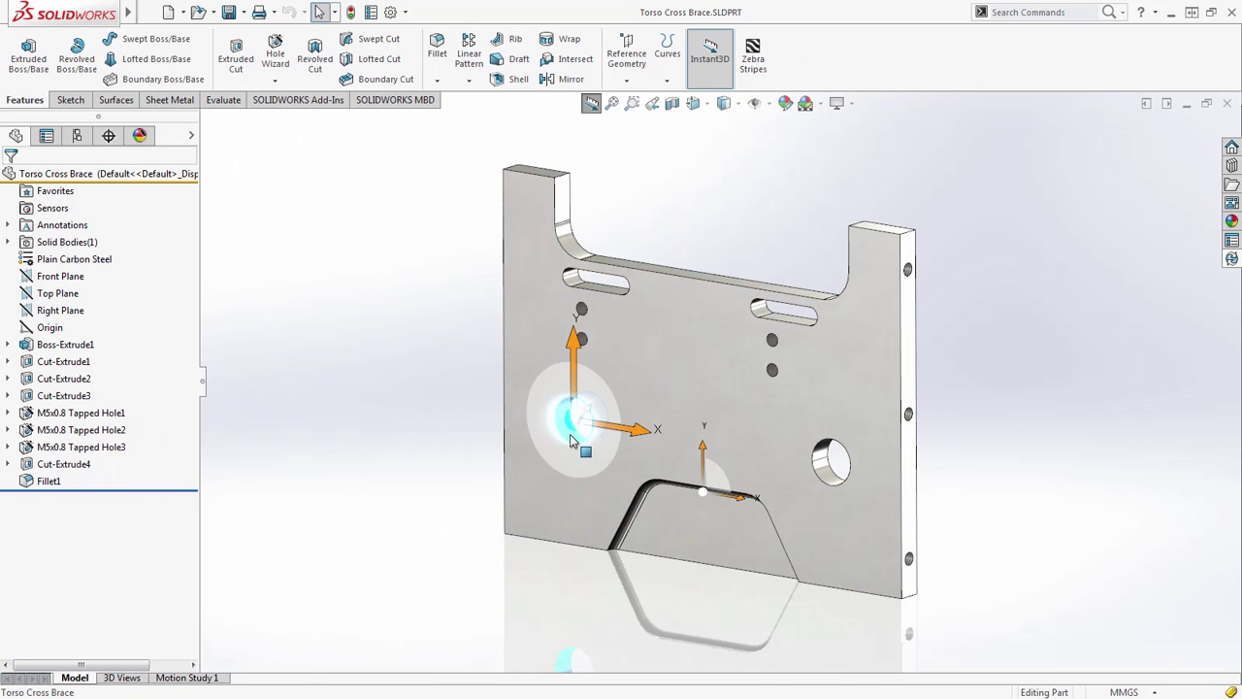
pyautogui.click(467, 351)
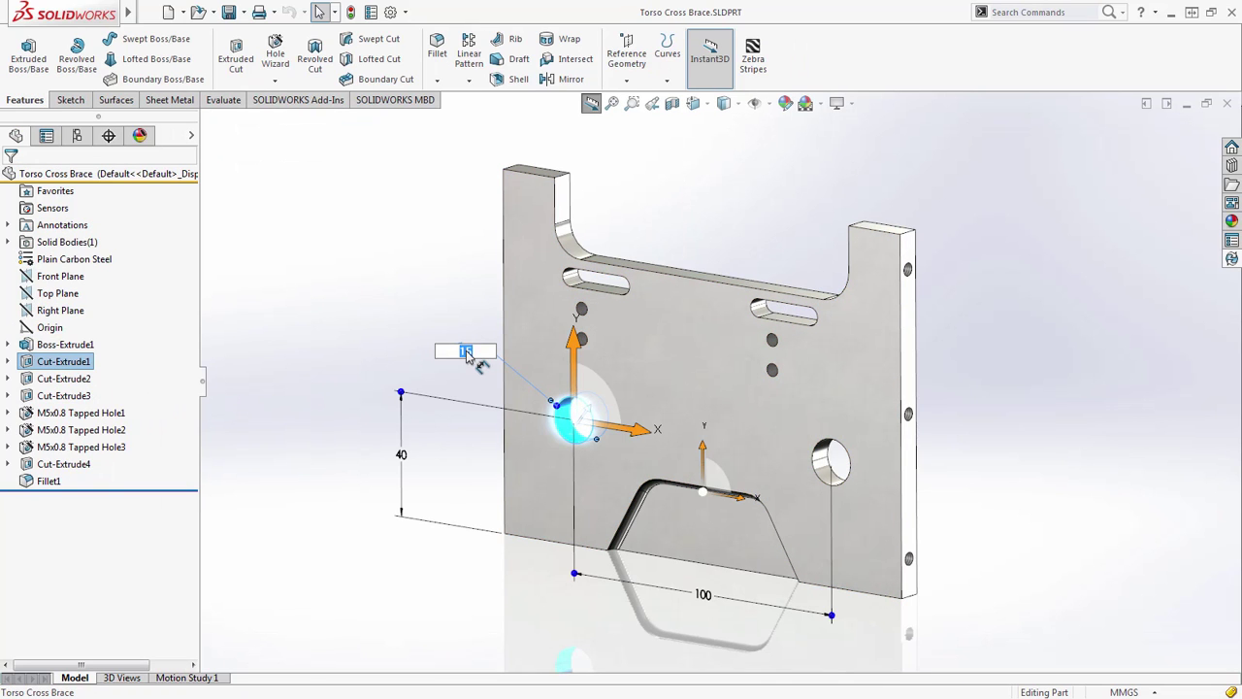
pyautogui.write('40')
pyautogui.press('Return')
# - Open the Torso Cross Brace part's drawing
pyautogui.click(419, 326)
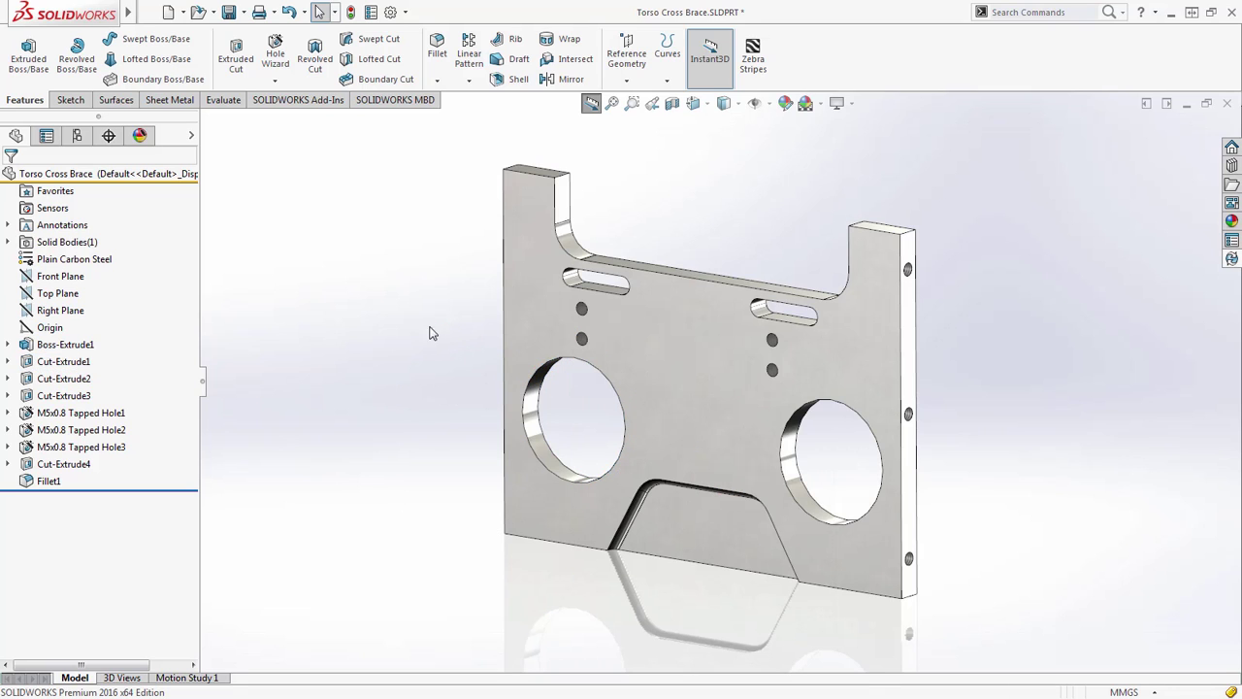
pyautogui.rightClick(380, 283)
pyautogui.click(430, 481)
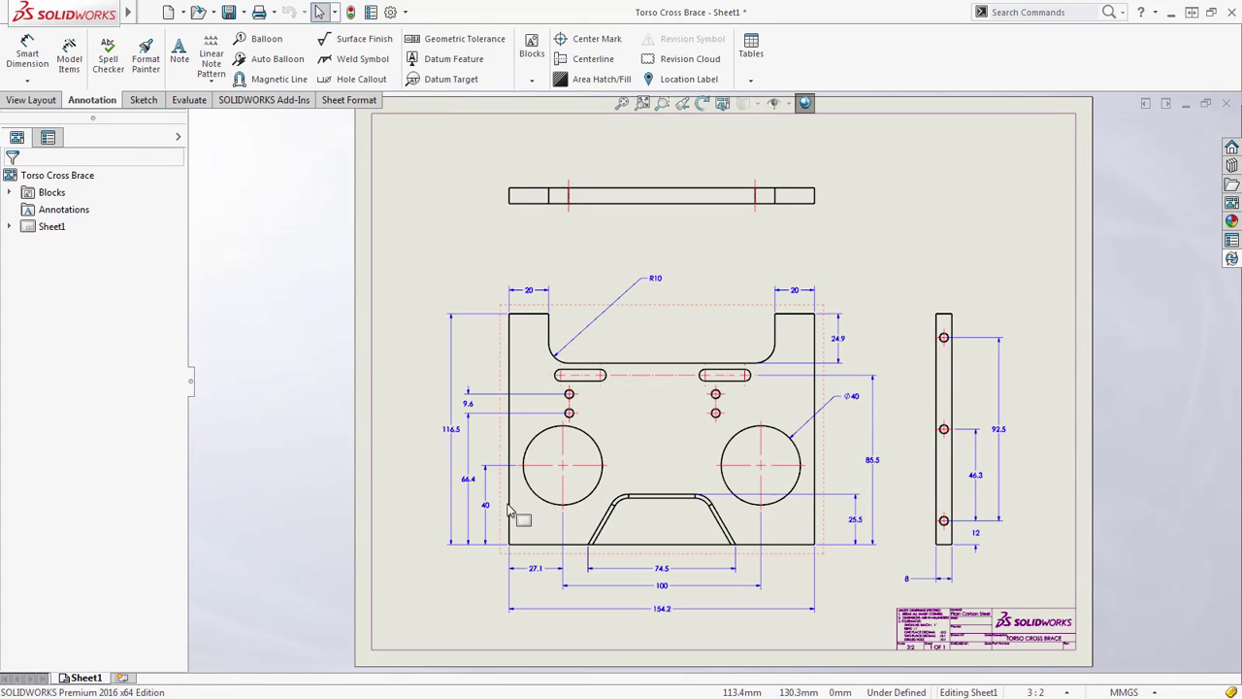
# - Save the Torso Cross Brace drawing, switch back to the assembly and open its TORSO SUPPORT FRAME drawing
pyautogui.click(230, 13)
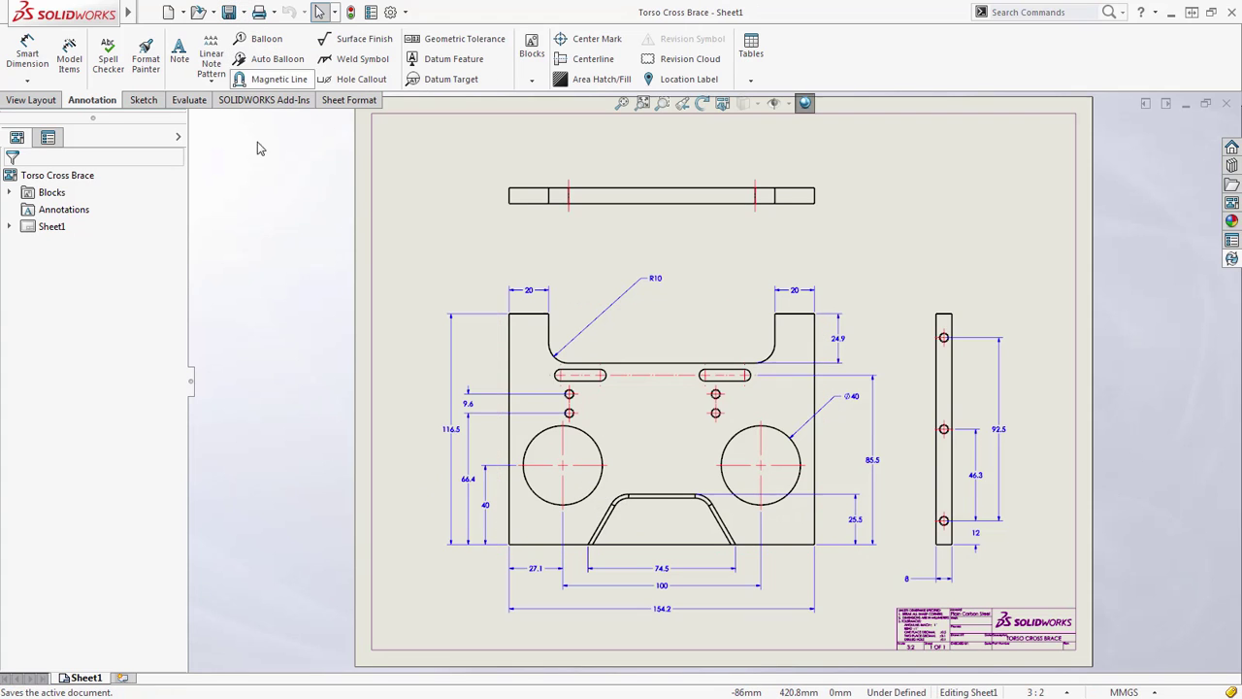
pyautogui.hotkey('ctrl', 'Tab')
pyautogui.click(735, 384)
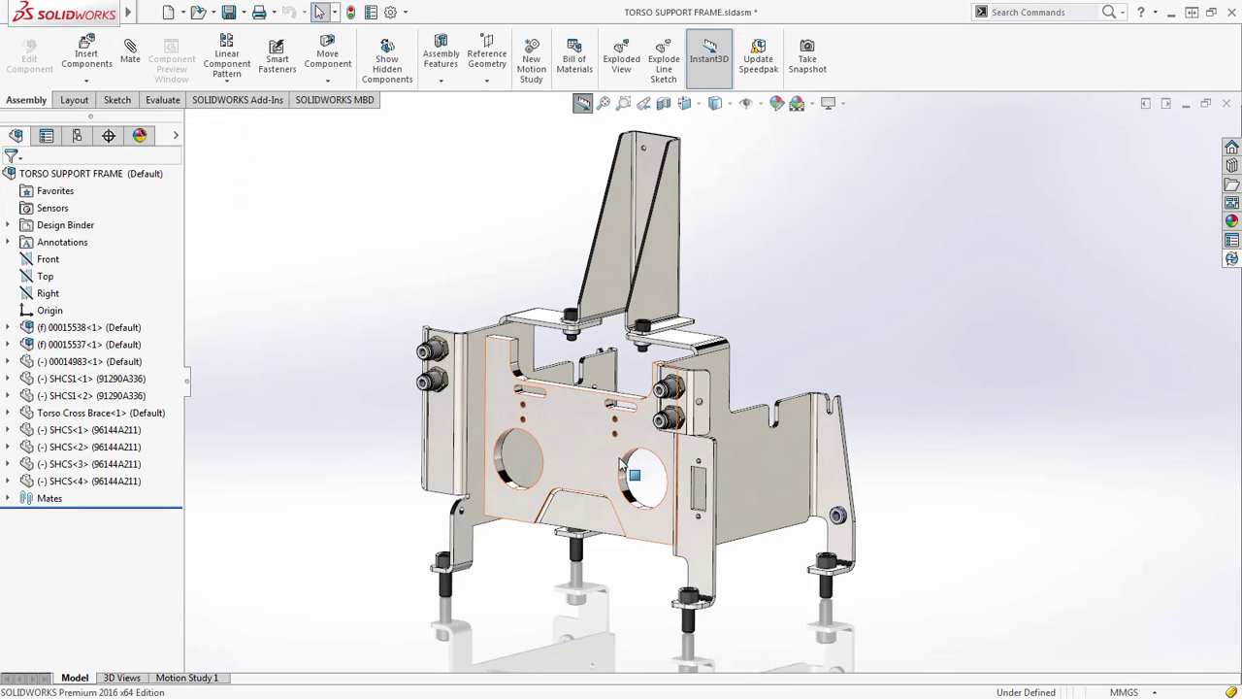
pyautogui.rightClick(777, 339)
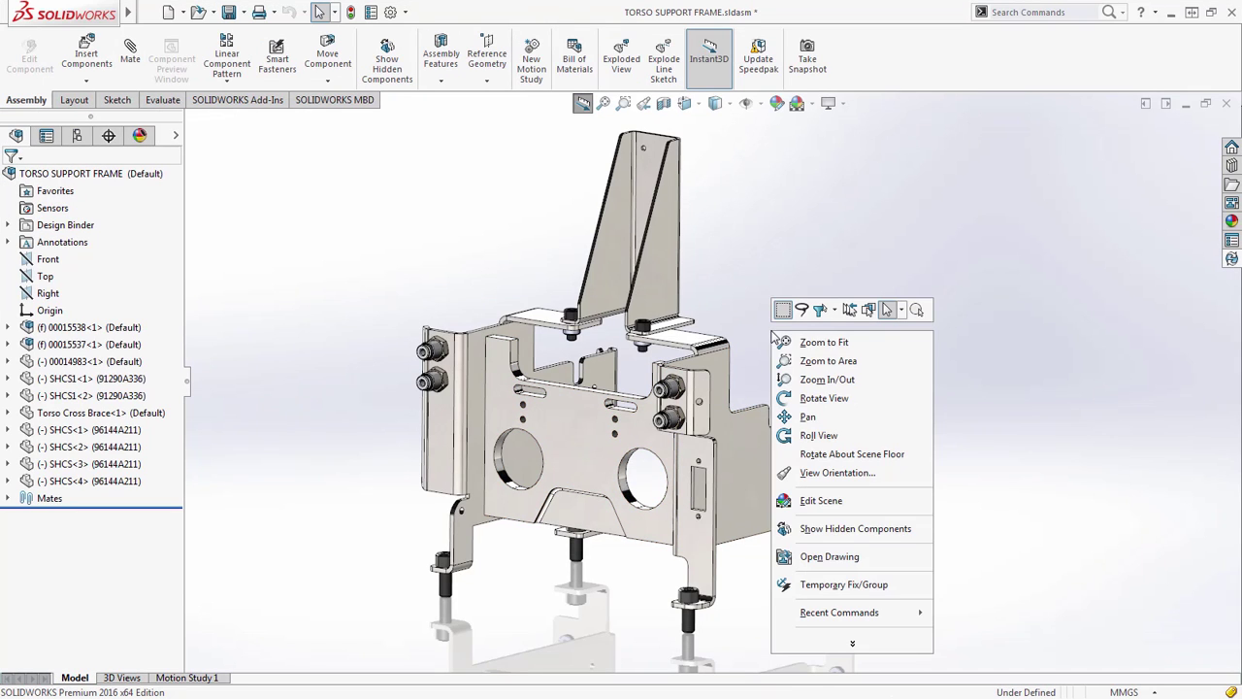
pyautogui.click(828, 558)
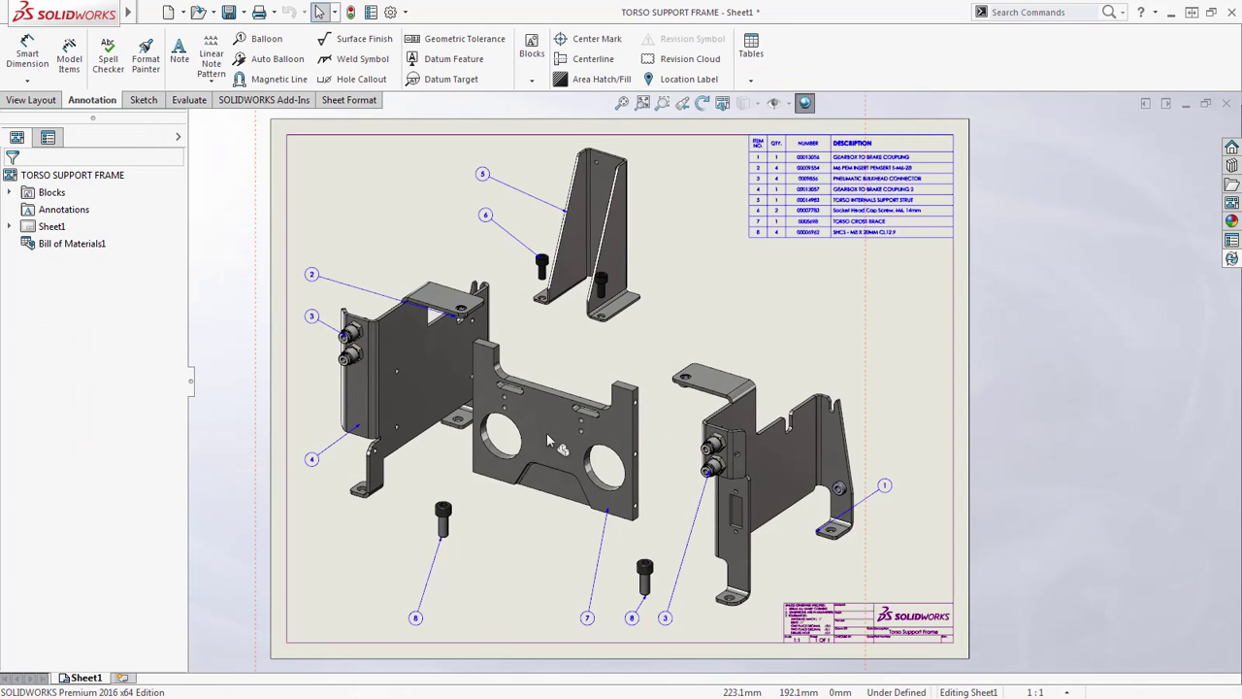
# - From the PDM task pane, check in the drawing and its referenced files with comment 'changed holes'
pyautogui.click(1233, 264)
pyautogui.click(1048, 181)
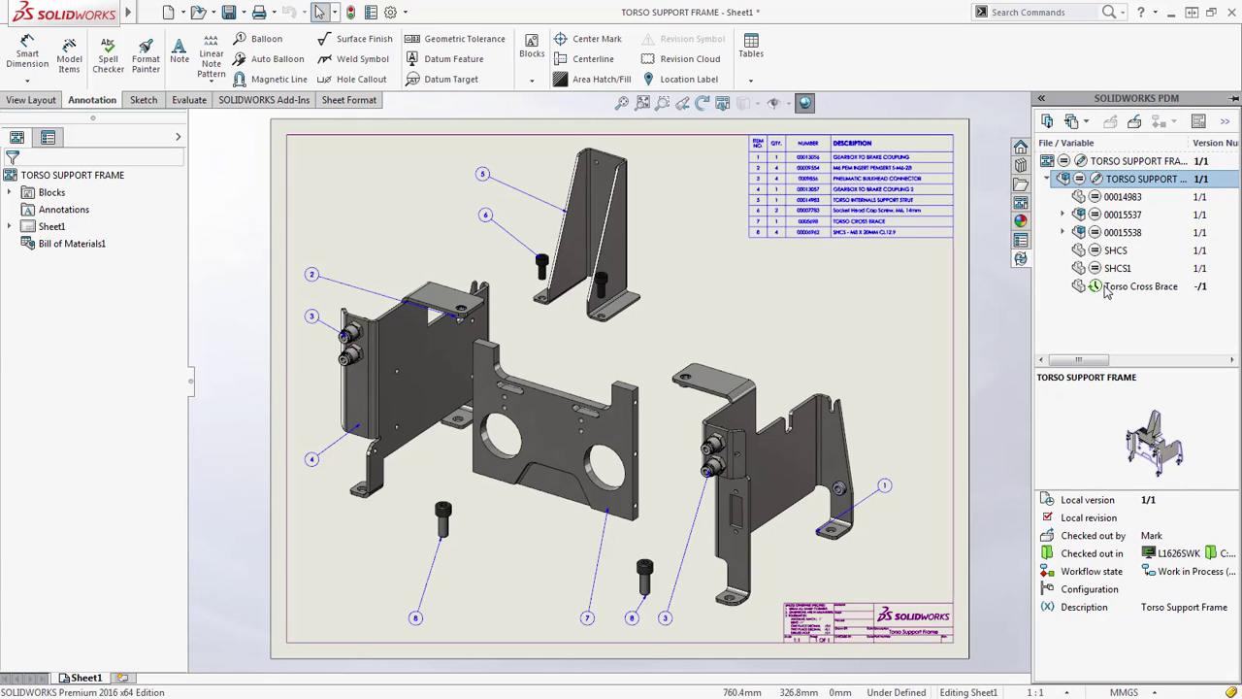
pyautogui.click(1134, 121)
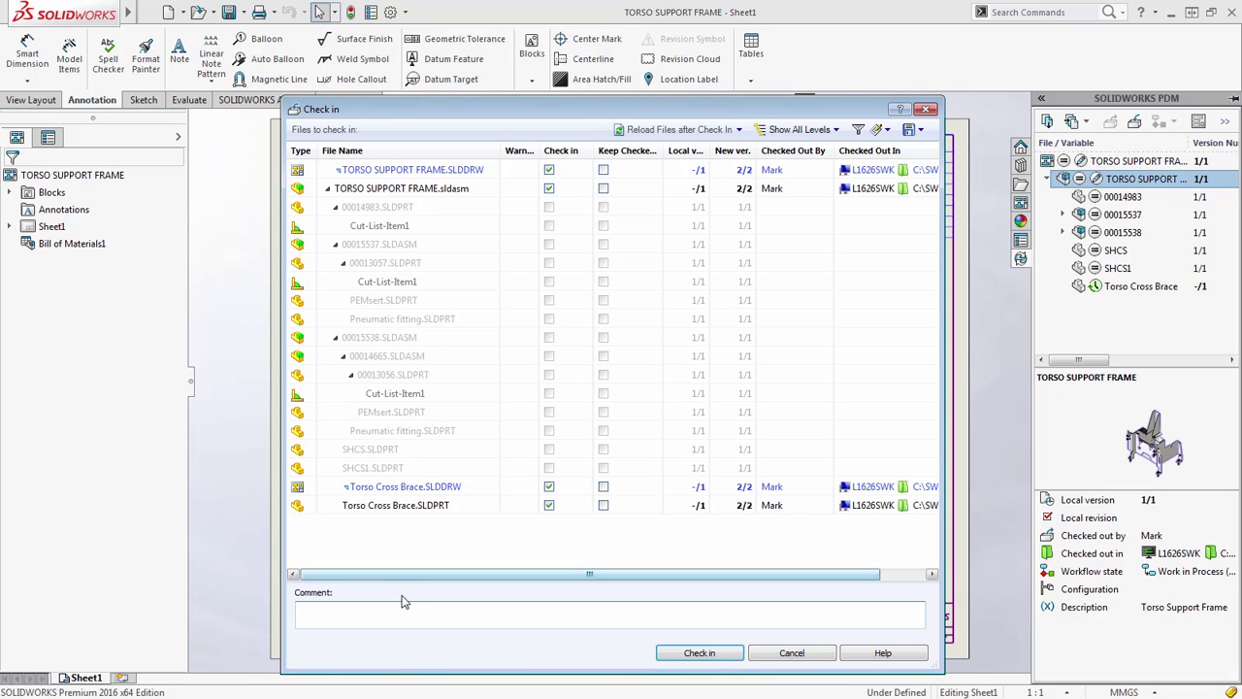
pyautogui.click(399, 614)
pyautogui.write('changed ')
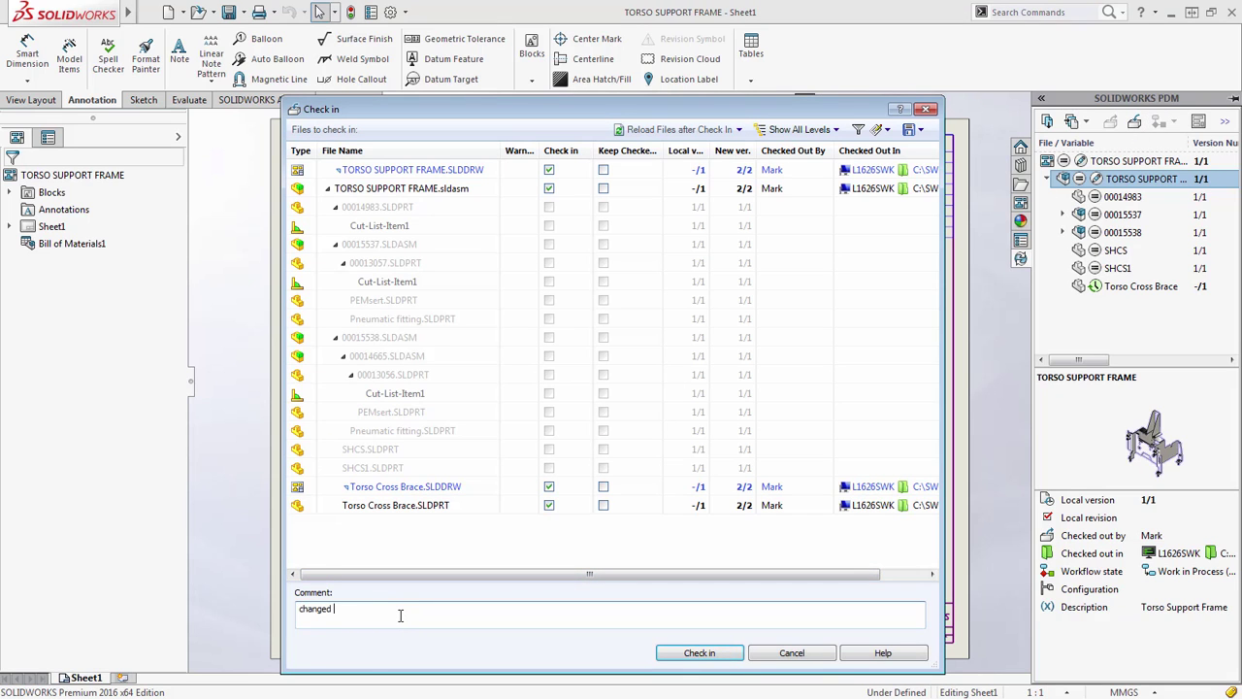
pyautogui.write('holes')
pyautogui.press('Return')
pyautogui.click(698, 652)
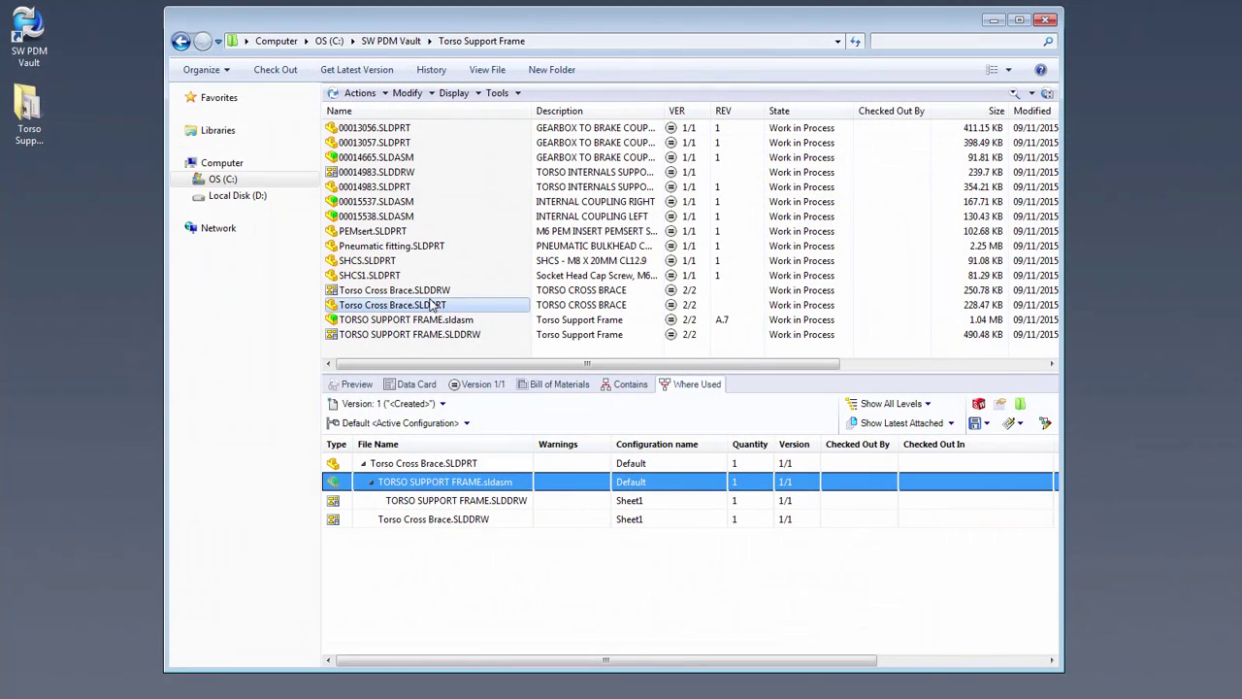
# - Get version 1 <Created> of Torso Cross Brace.SLDPRT and preview its original holes
pyautogui.rightClick(431, 301)
pyautogui.moveTo(501, 420)
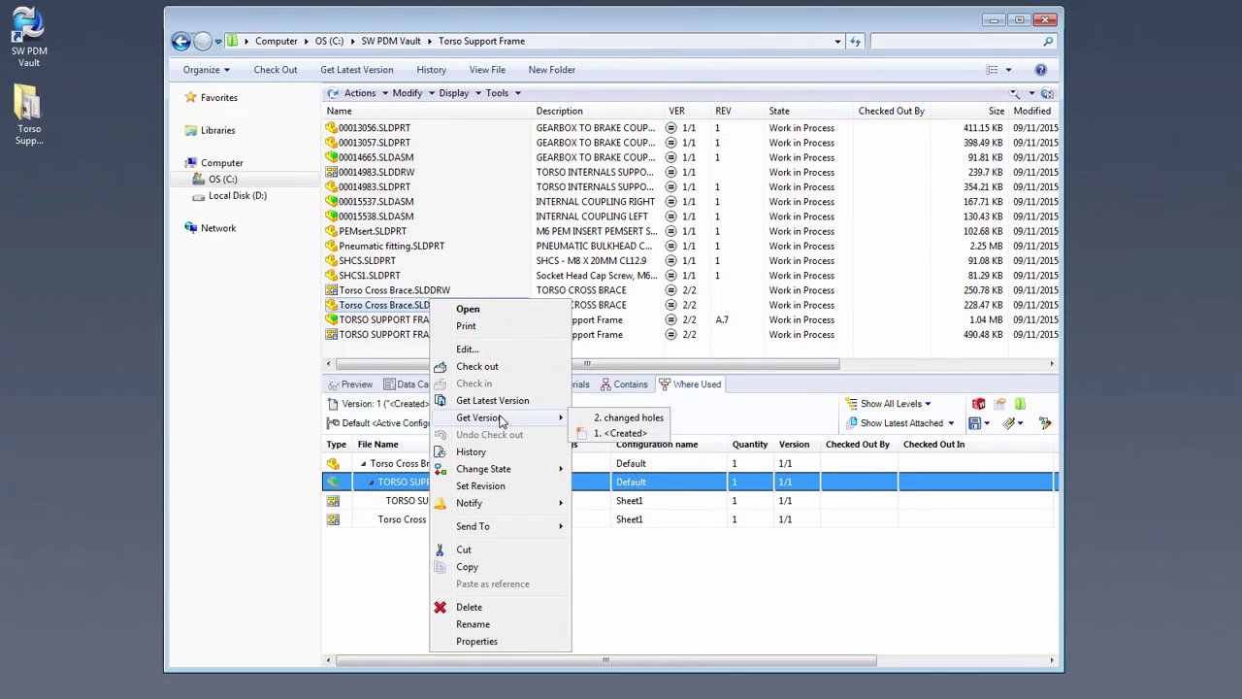
pyautogui.click(614, 434)
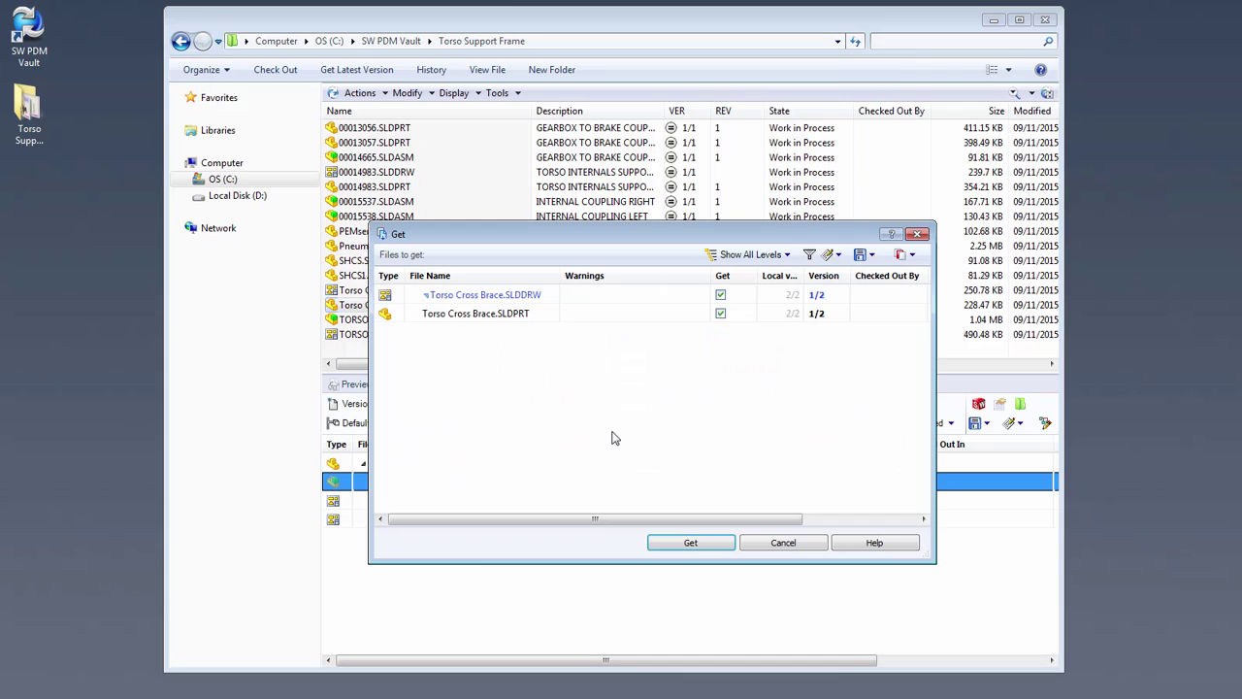
pyautogui.click(688, 621)
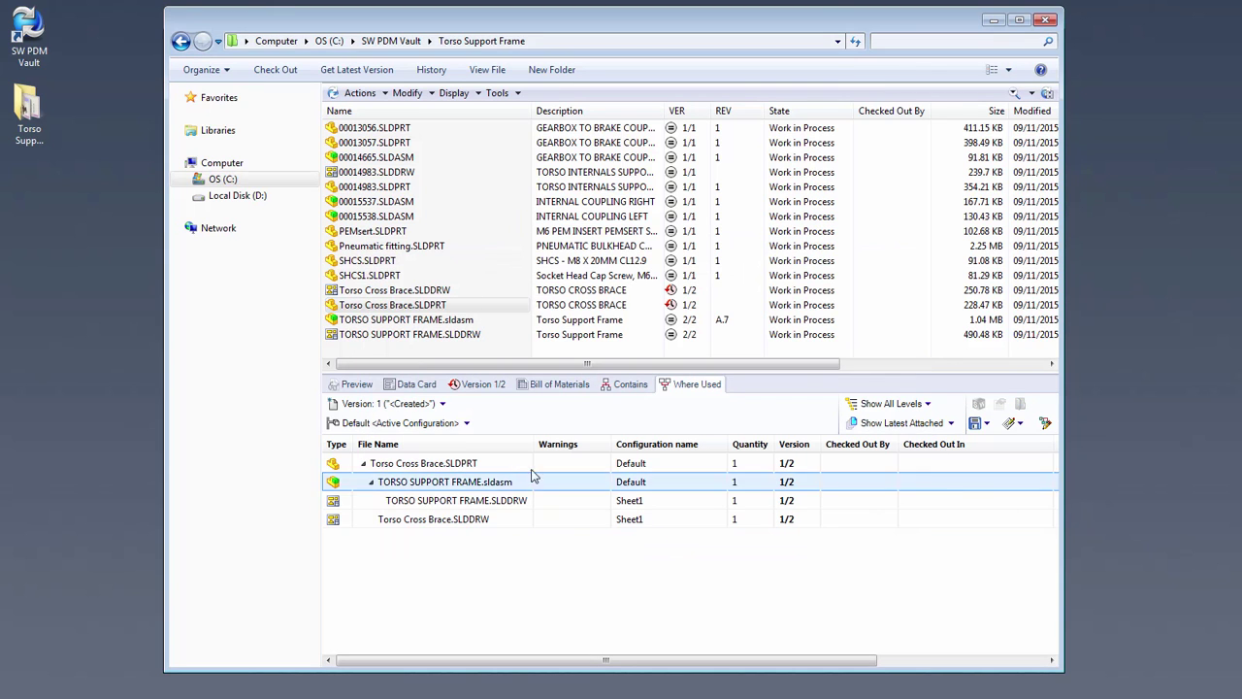
pyautogui.click(357, 384)
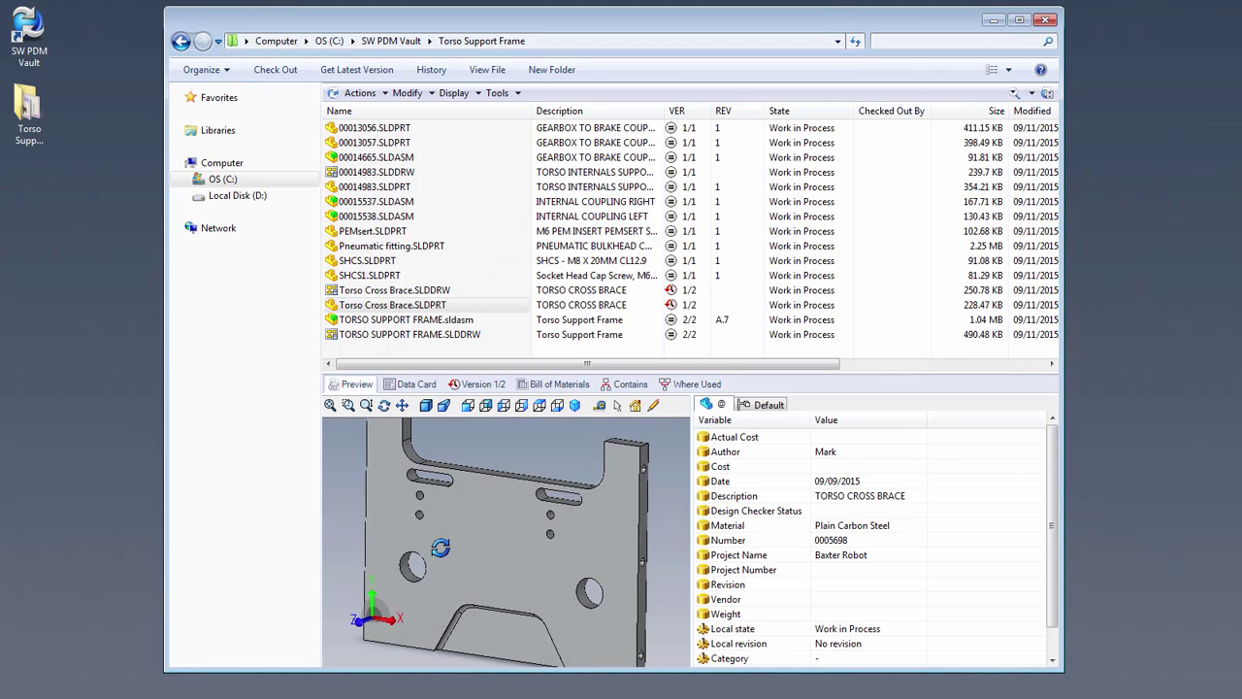
# - Restore the latest version of the Torso Cross Brace part
pyautogui.rightClick(428, 309)
pyautogui.click(499, 411)
pyautogui.click(687, 544)
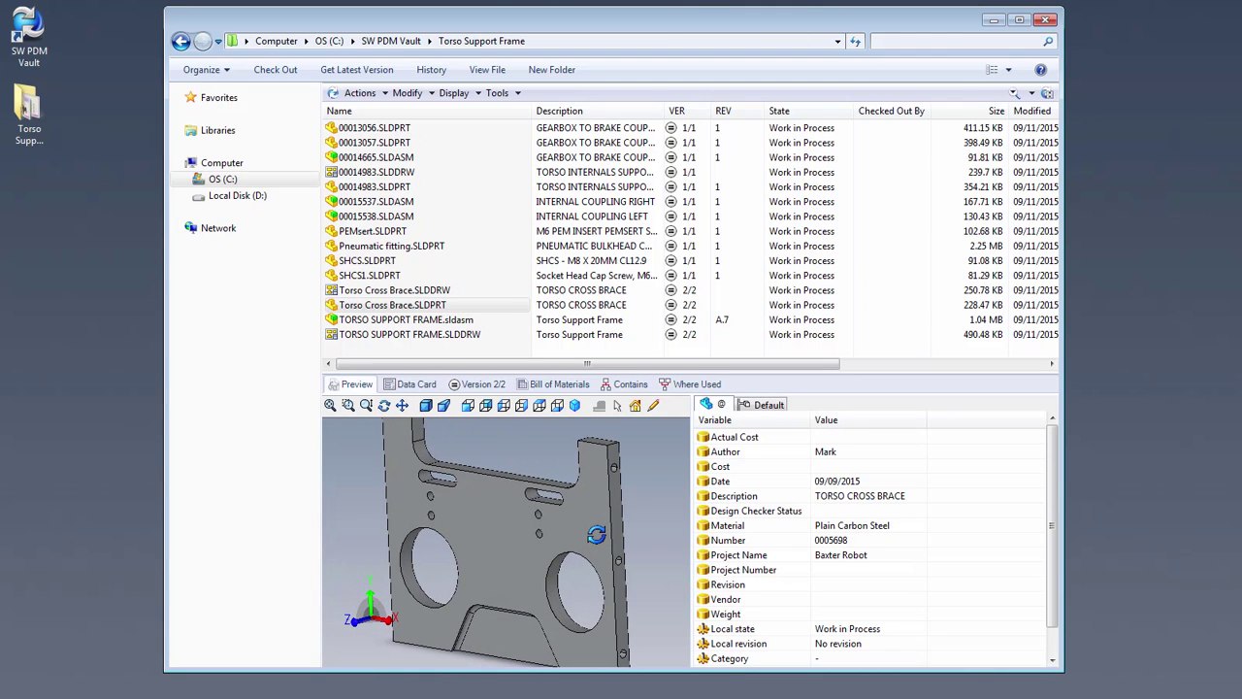
# - Go to the vault root, open the Revisions folder and show vert piv.SLDASM's data card at revision C
pyautogui.click(386, 43)
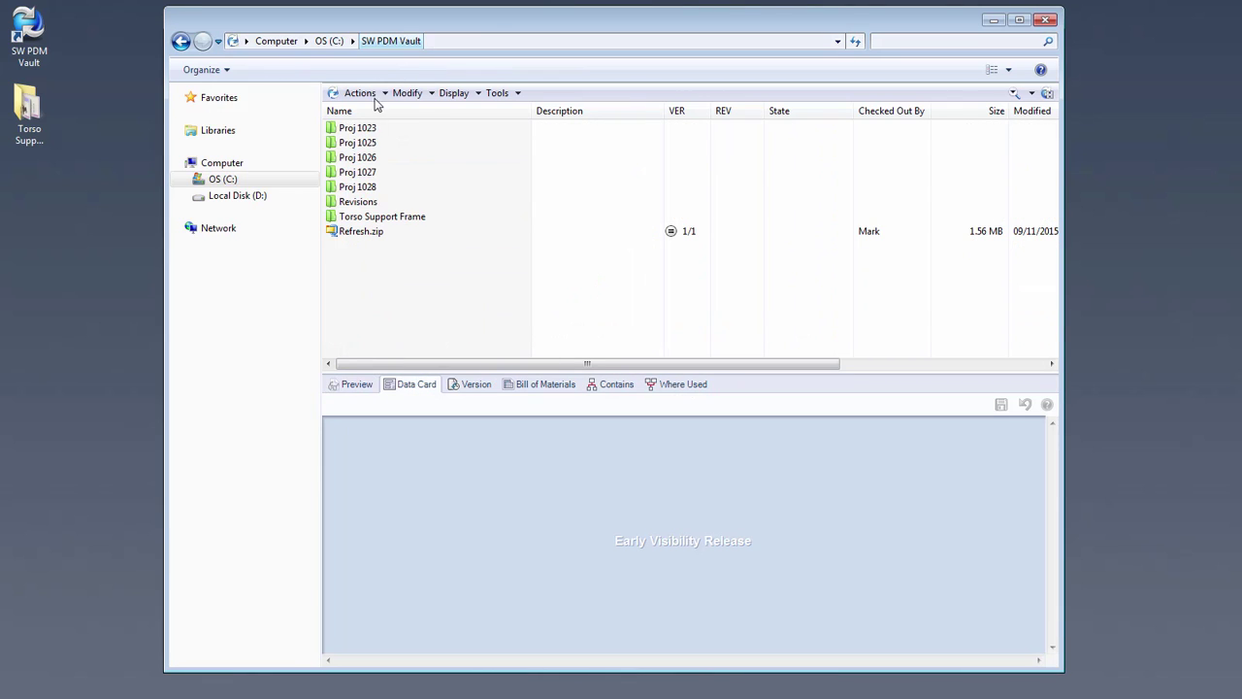
pyautogui.doubleClick(364, 201)
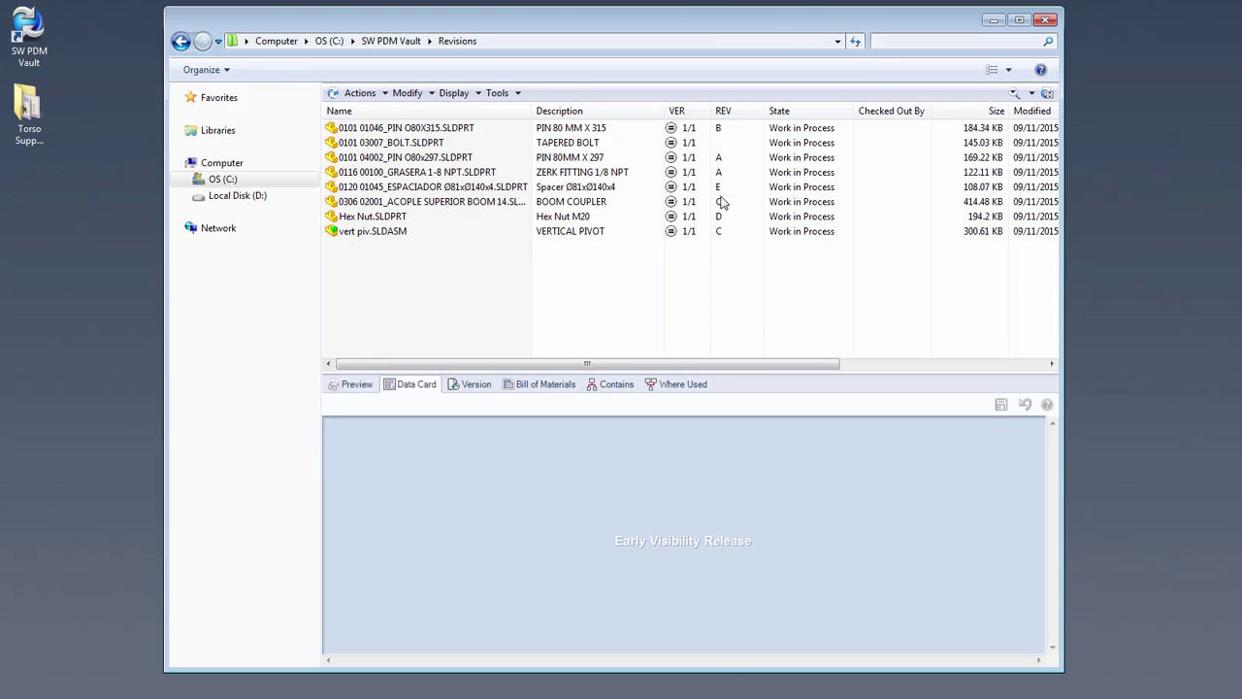
pyautogui.click(408, 235)
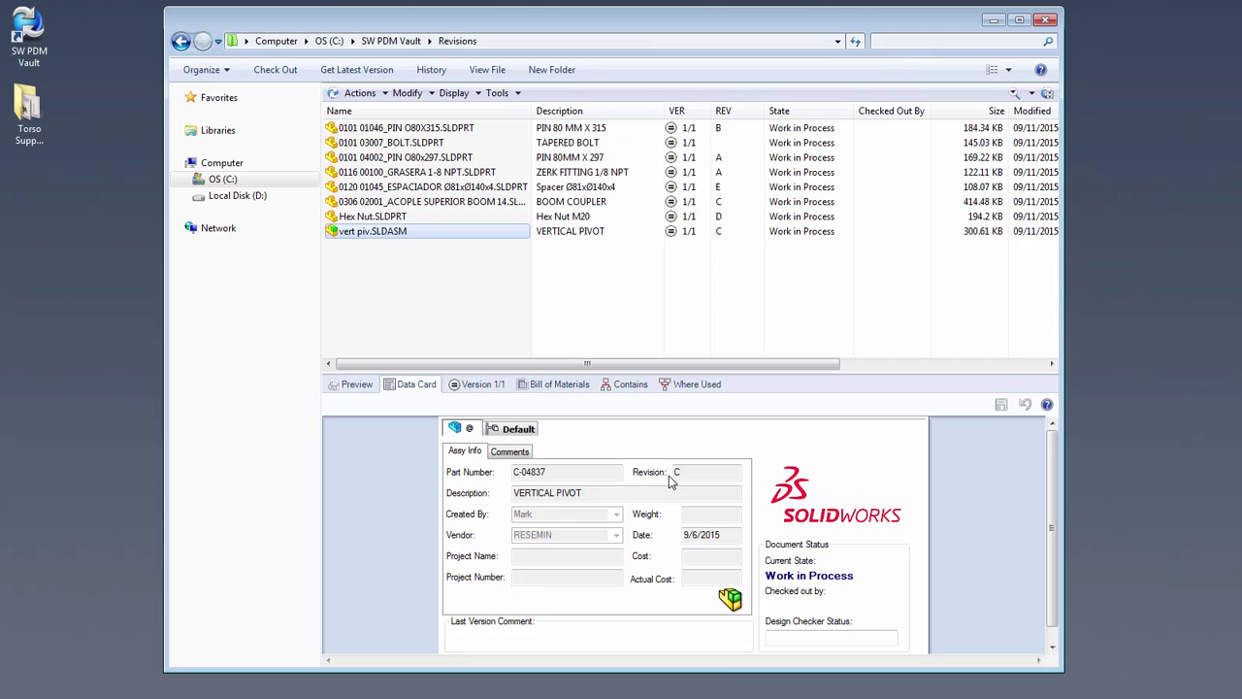
# - Mark all files in Set Revision for vert piv.SLDASM and set the assembly's next revision to C (On Card)
pyautogui.rightClick(412, 233)
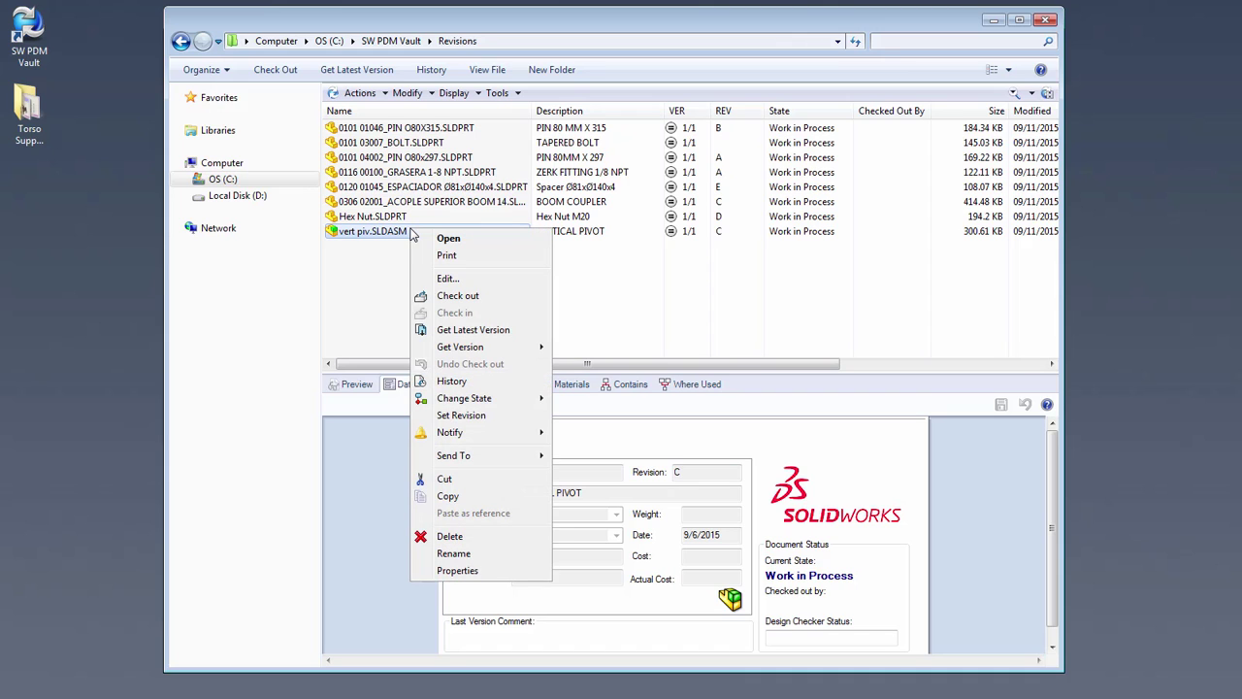
pyautogui.click(476, 416)
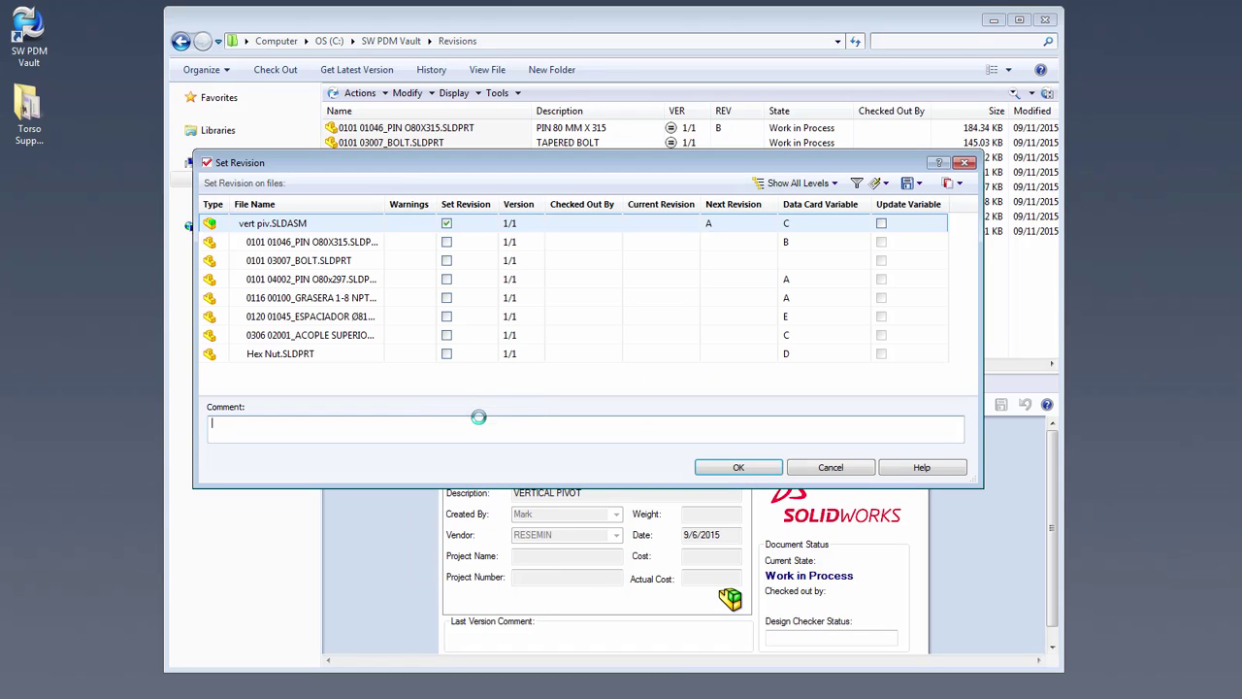
pyautogui.rightClick(456, 378)
pyautogui.click(515, 478)
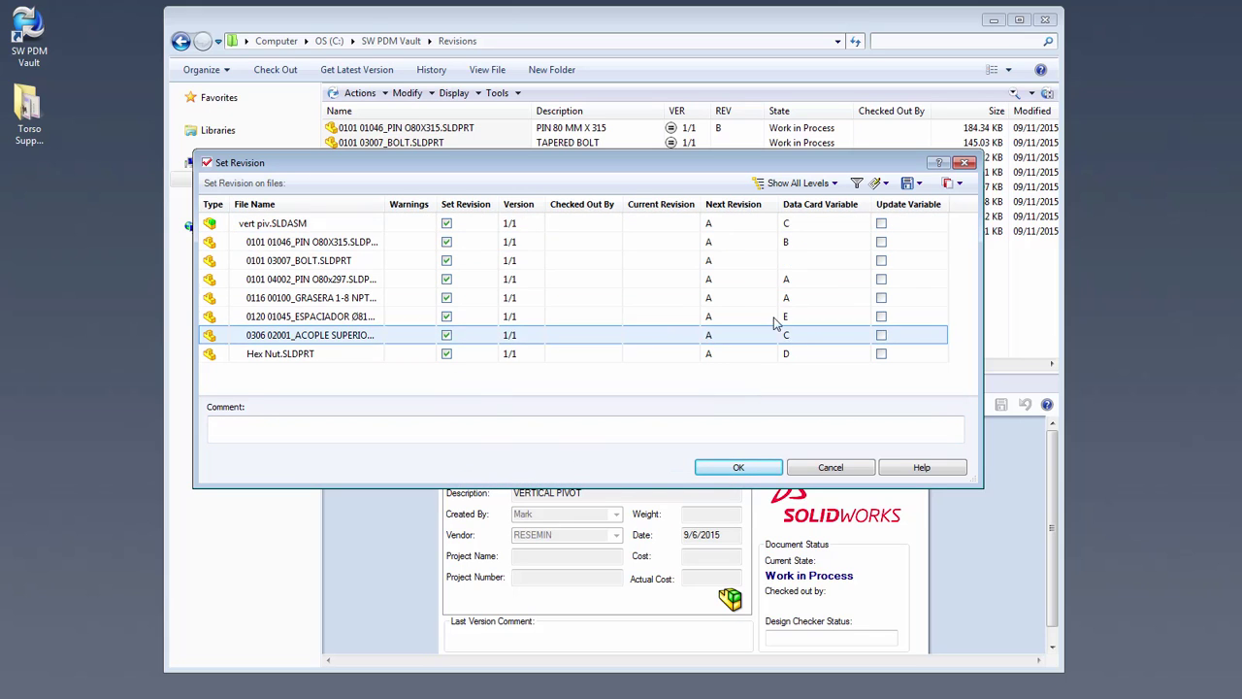
pyautogui.click(744, 226)
pyautogui.click(743, 227)
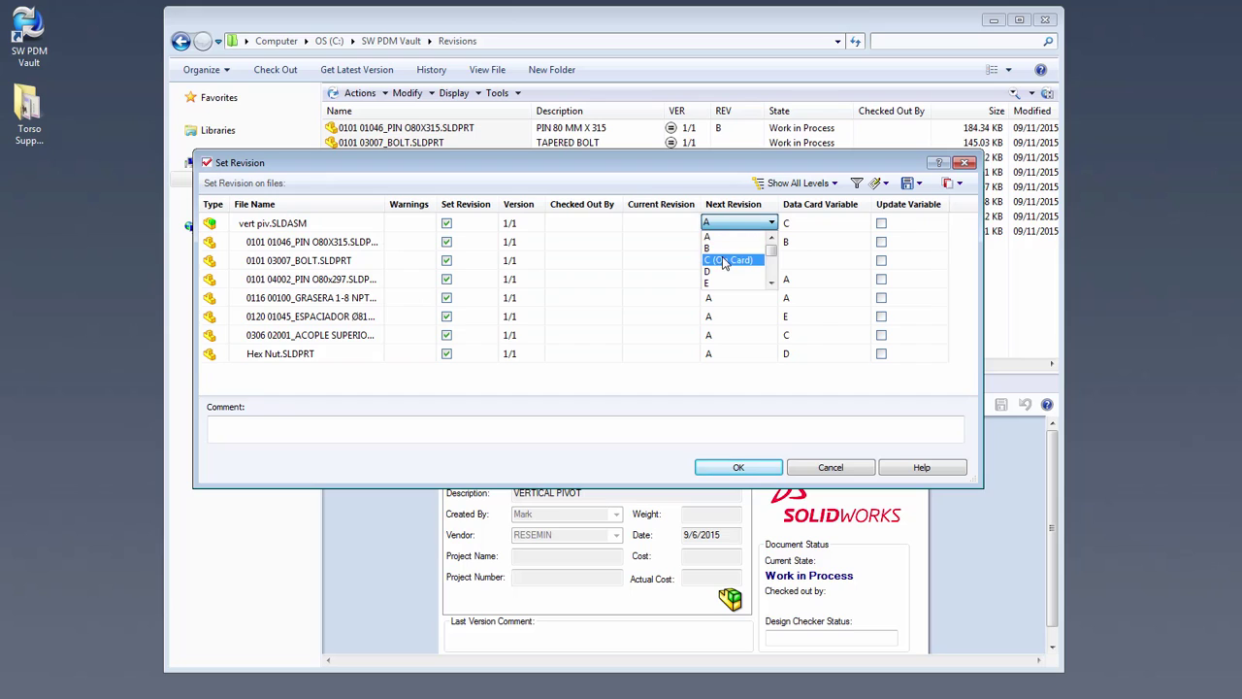
pyautogui.click(730, 260)
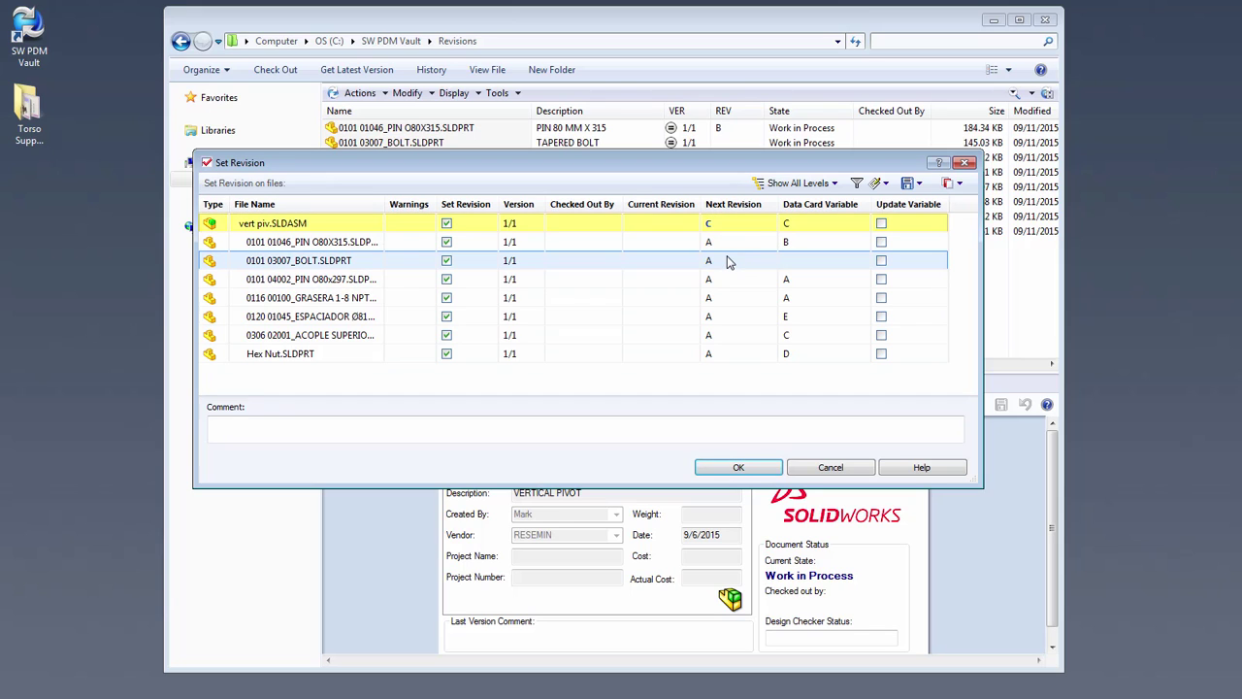
# - Set every next revision to its card variable value, update the bolt's variable, and apply
pyautogui.rightClick(791, 367)
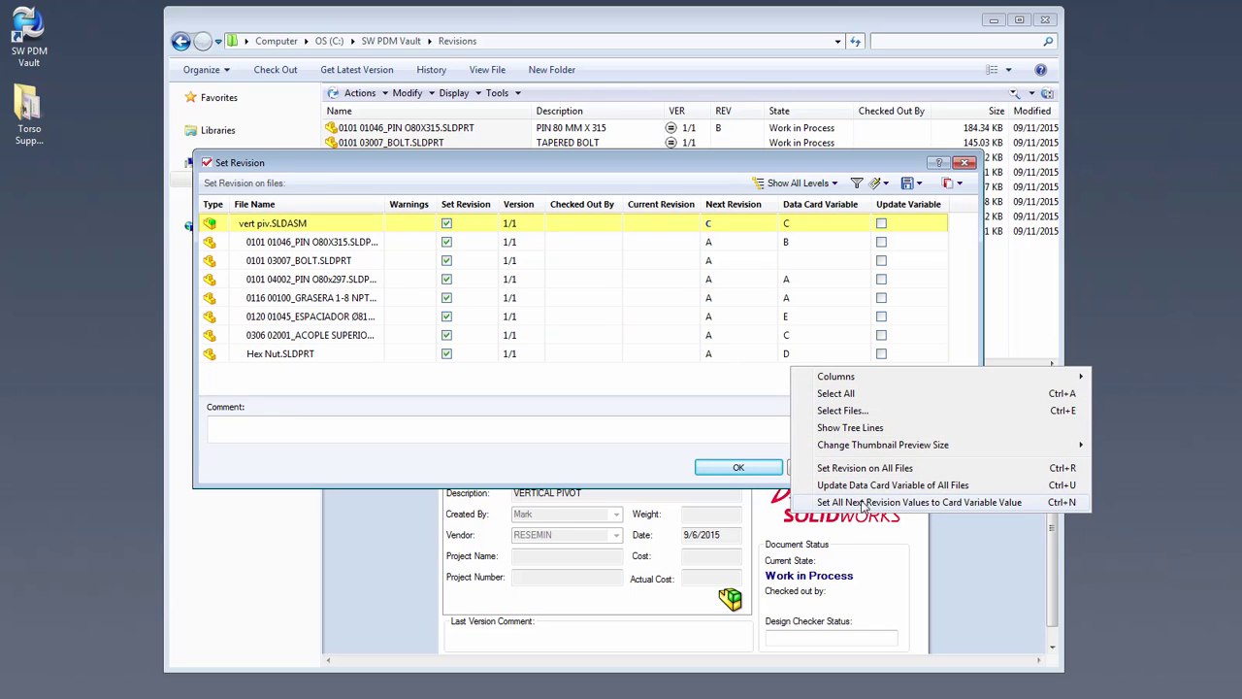
pyautogui.click(911, 504)
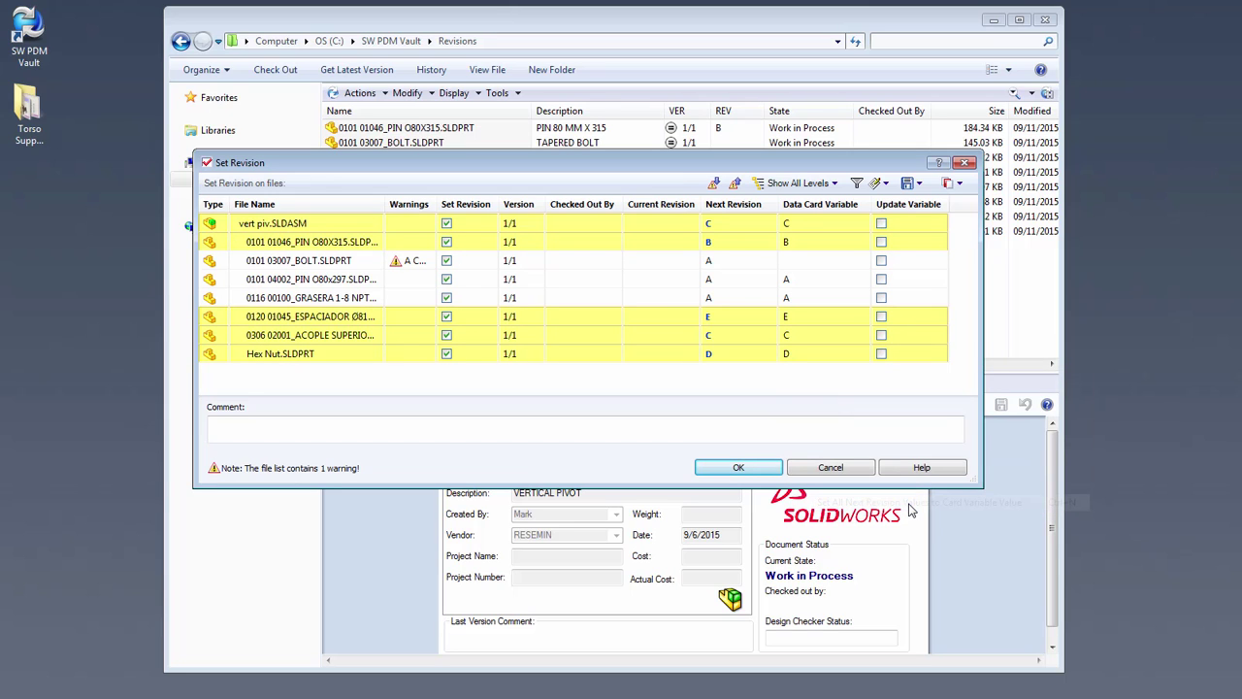
pyautogui.click(815, 316)
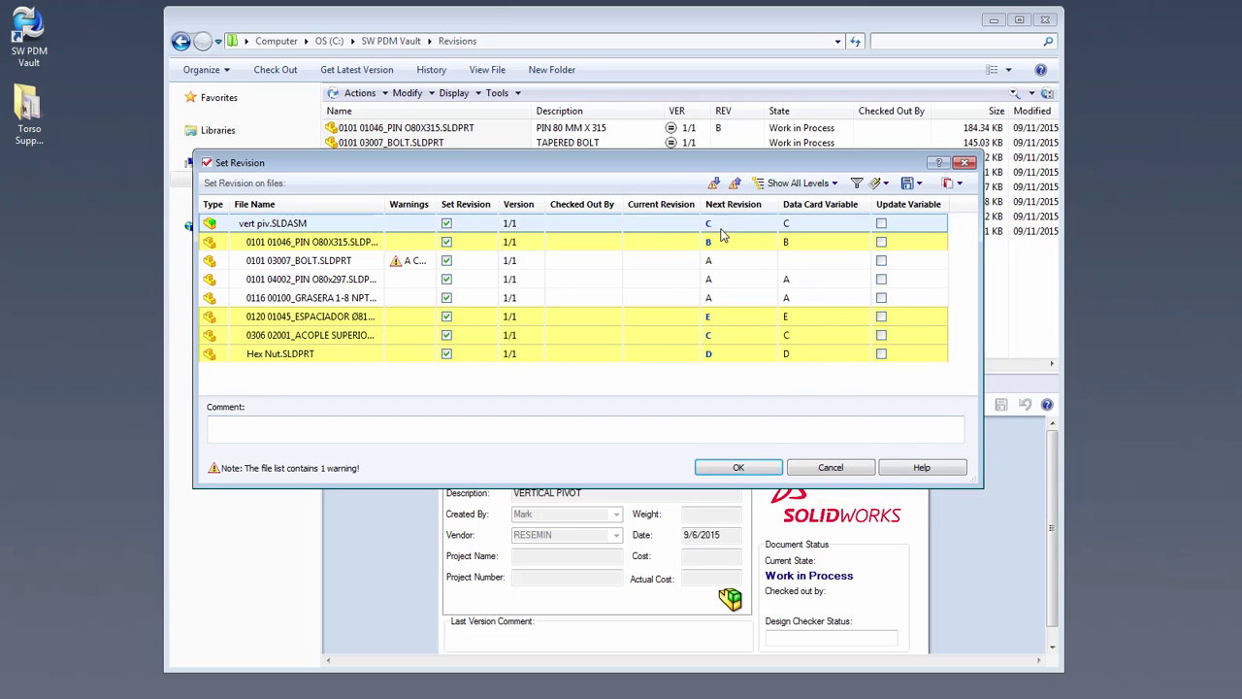
pyautogui.click(881, 261)
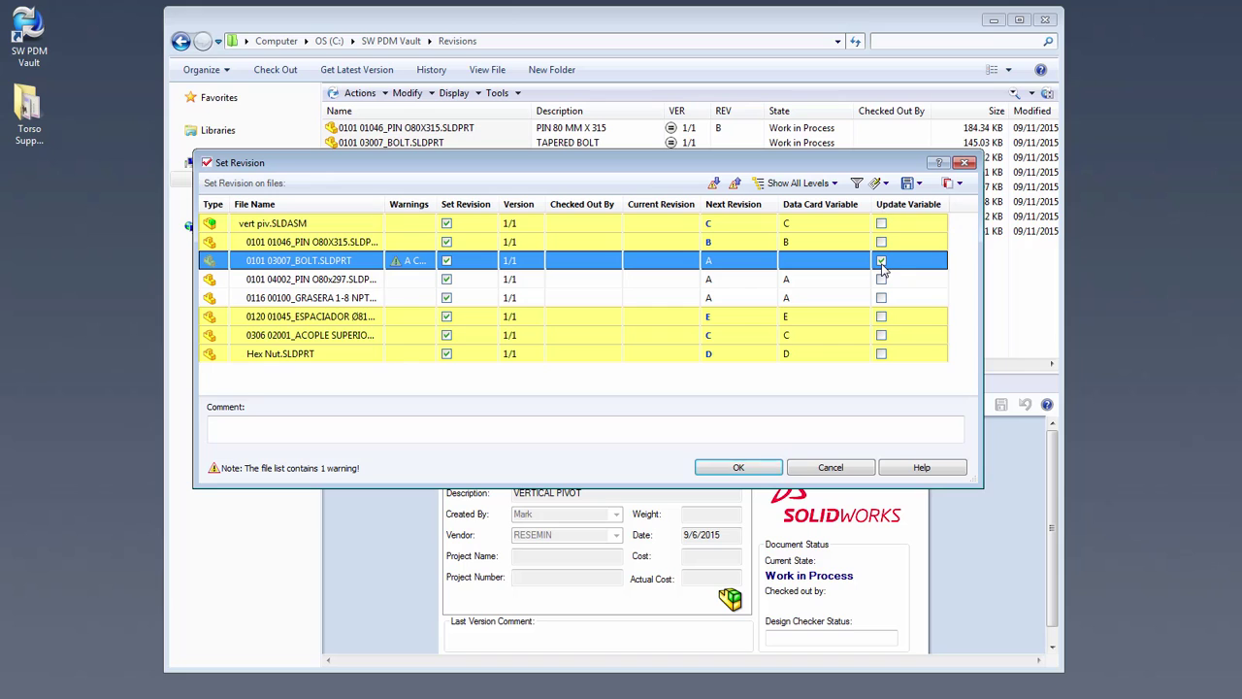
pyautogui.click(738, 468)
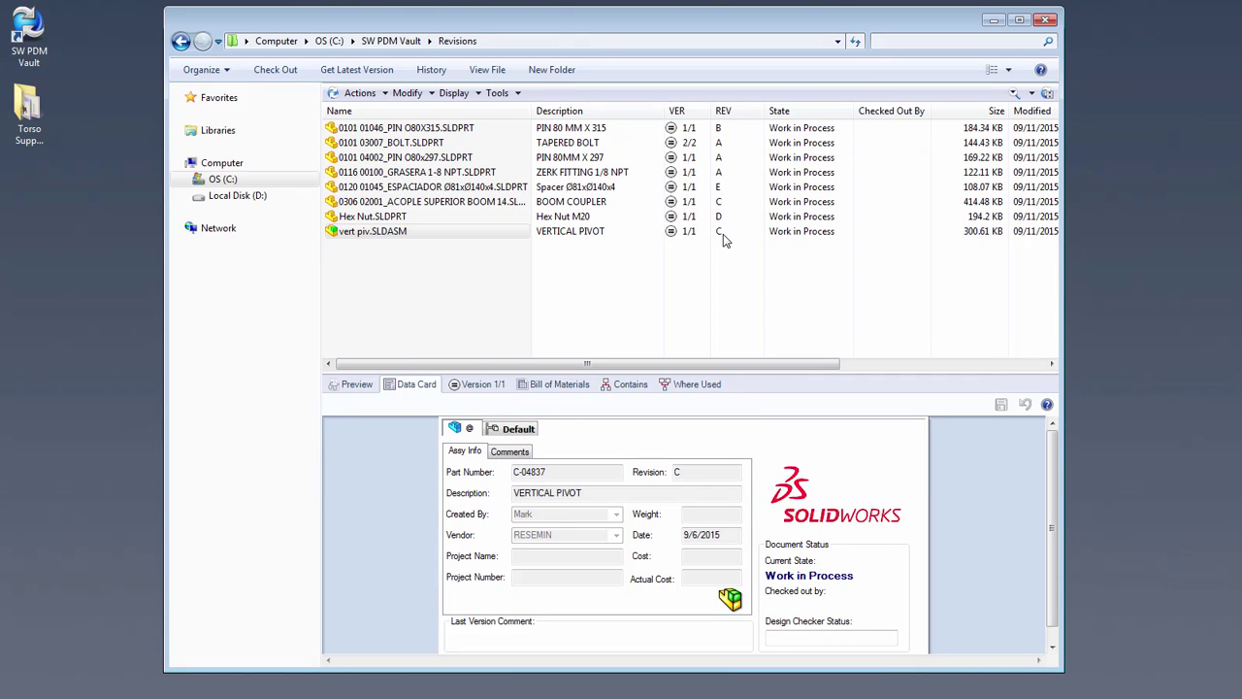
# - On the Contains tab, sort components by configuration name, then file name, restoring tree order
pyautogui.click(630, 385)
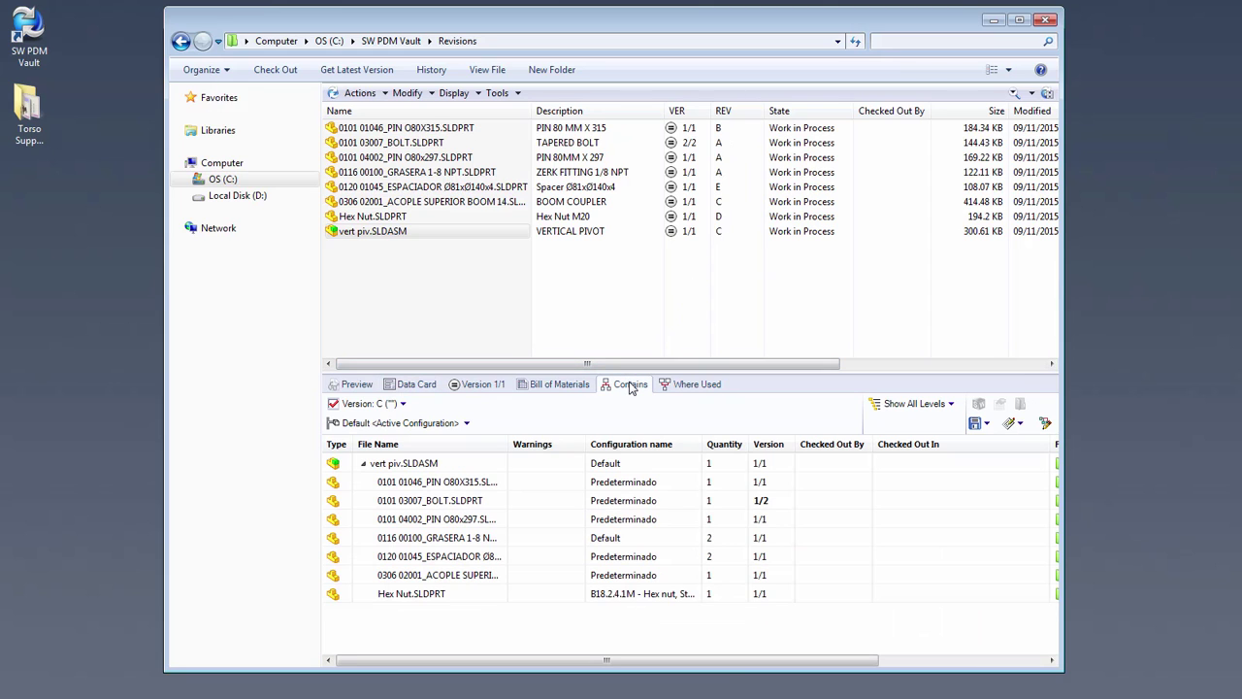
pyautogui.click(646, 447)
pyautogui.click(655, 452)
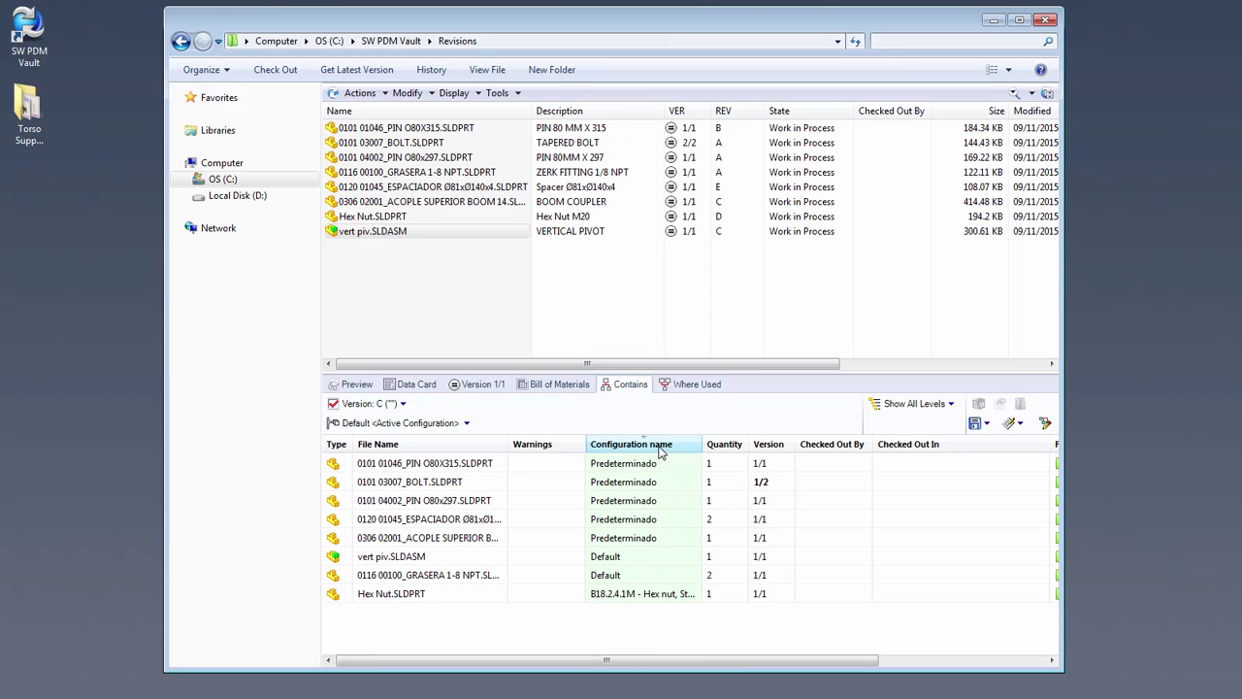
pyautogui.click(661, 452)
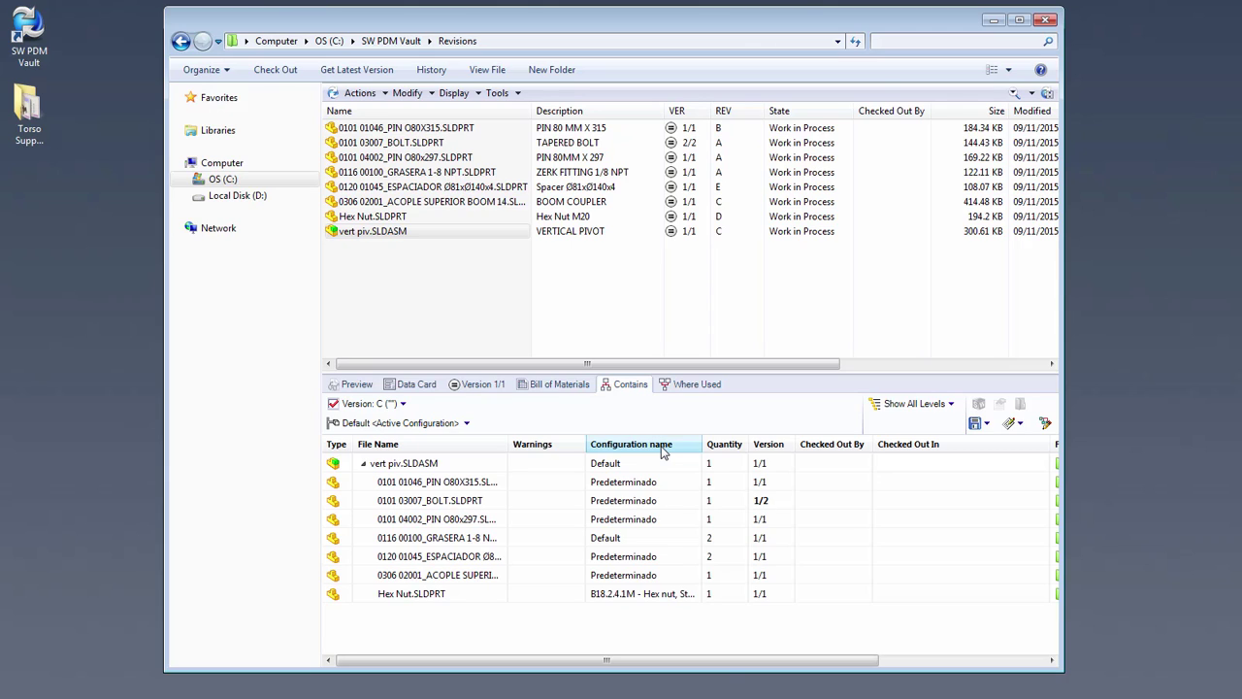
pyautogui.click(436, 445)
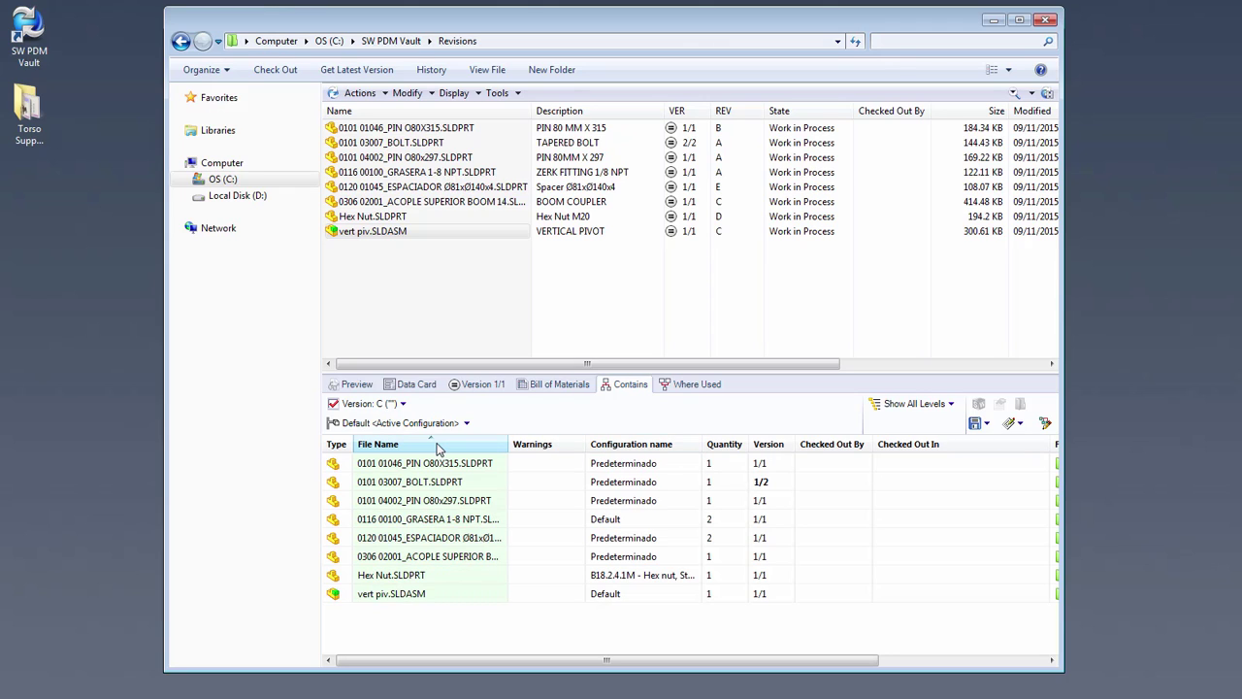
pyautogui.click(438, 446)
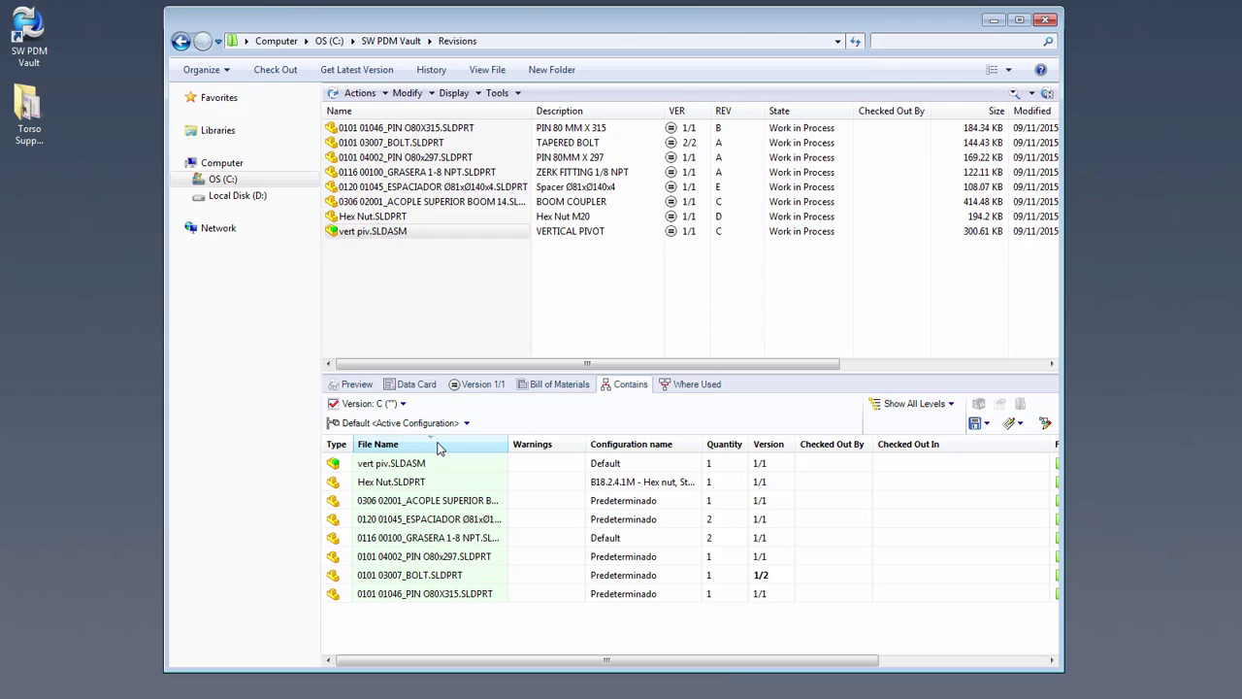
pyautogui.click(438, 446)
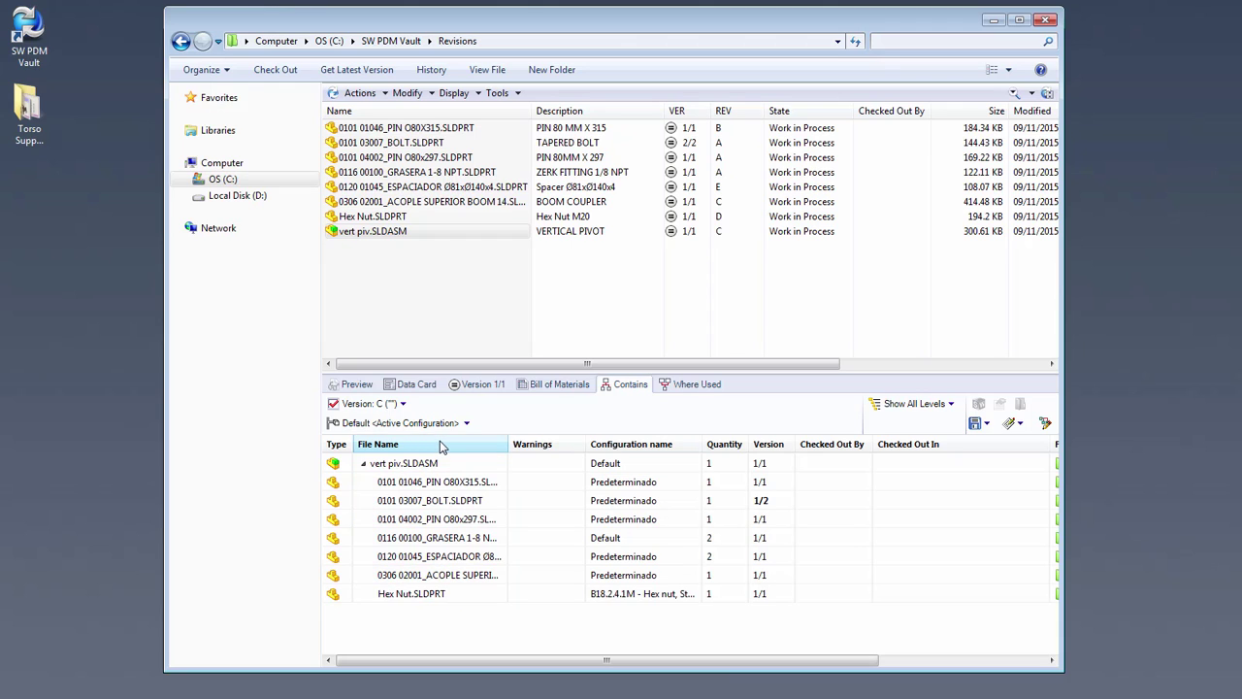
# - Change the thumbnail preview size to Large
pyautogui.rightClick(341, 467)
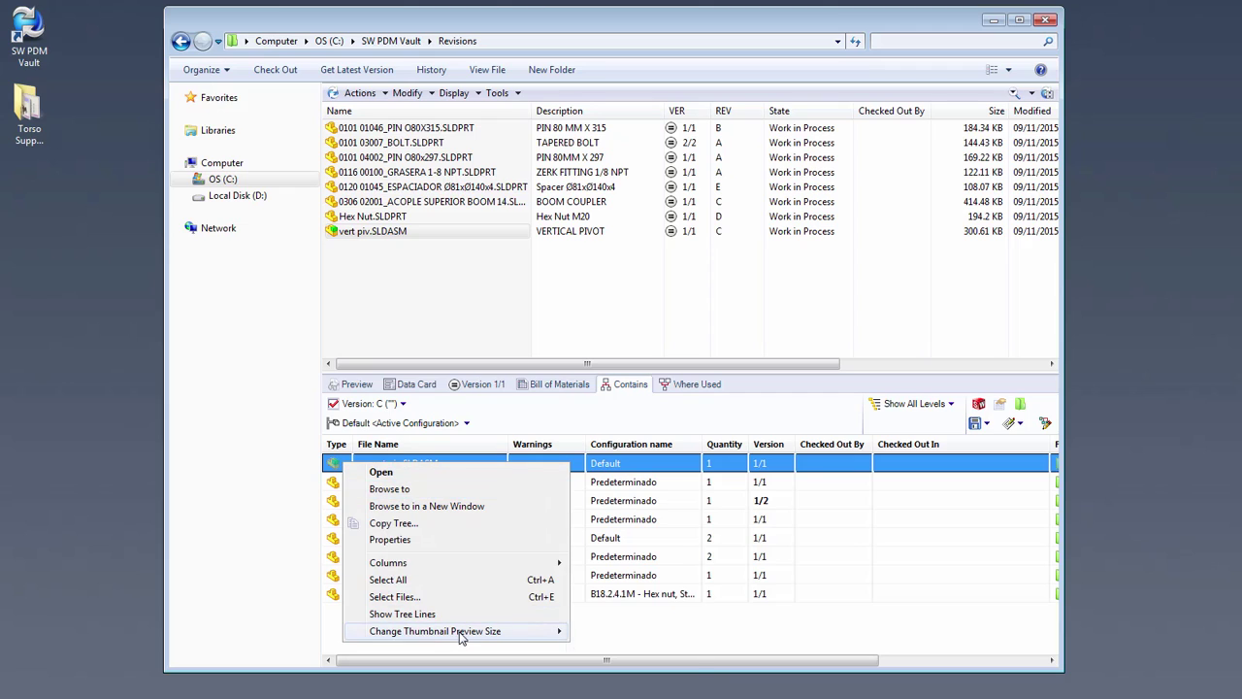
pyautogui.moveTo(466, 632)
pyautogui.click(605, 665)
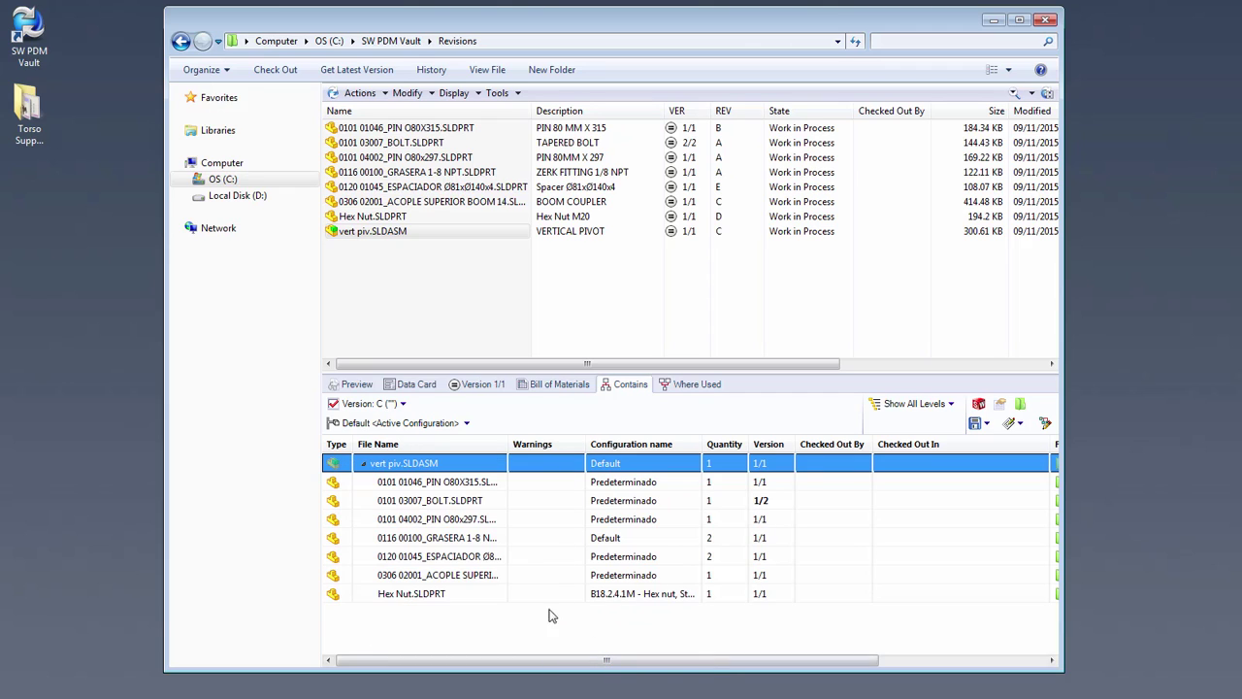
pyautogui.moveTo(337, 473)
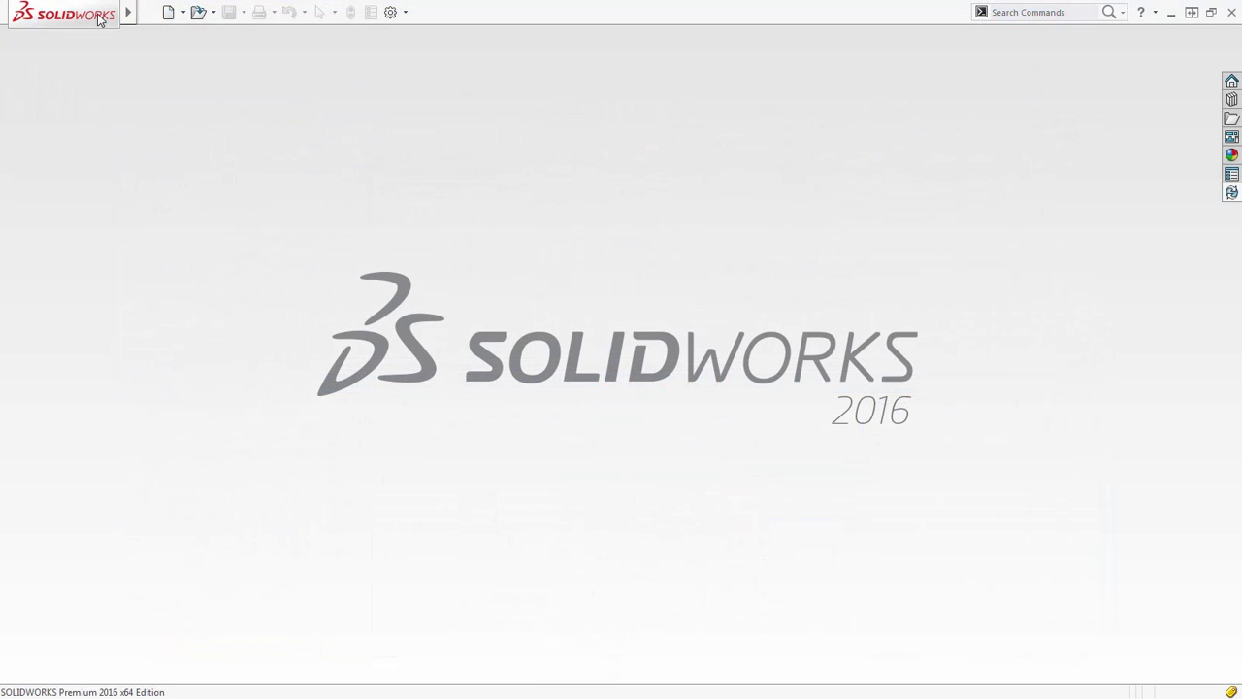
# - In SOLIDWORKS PDM Options, View Setting, turn off the same-version and edited-but-not-saved status icons
pyautogui.moveTo(101, 21)
pyautogui.click(209, 12)
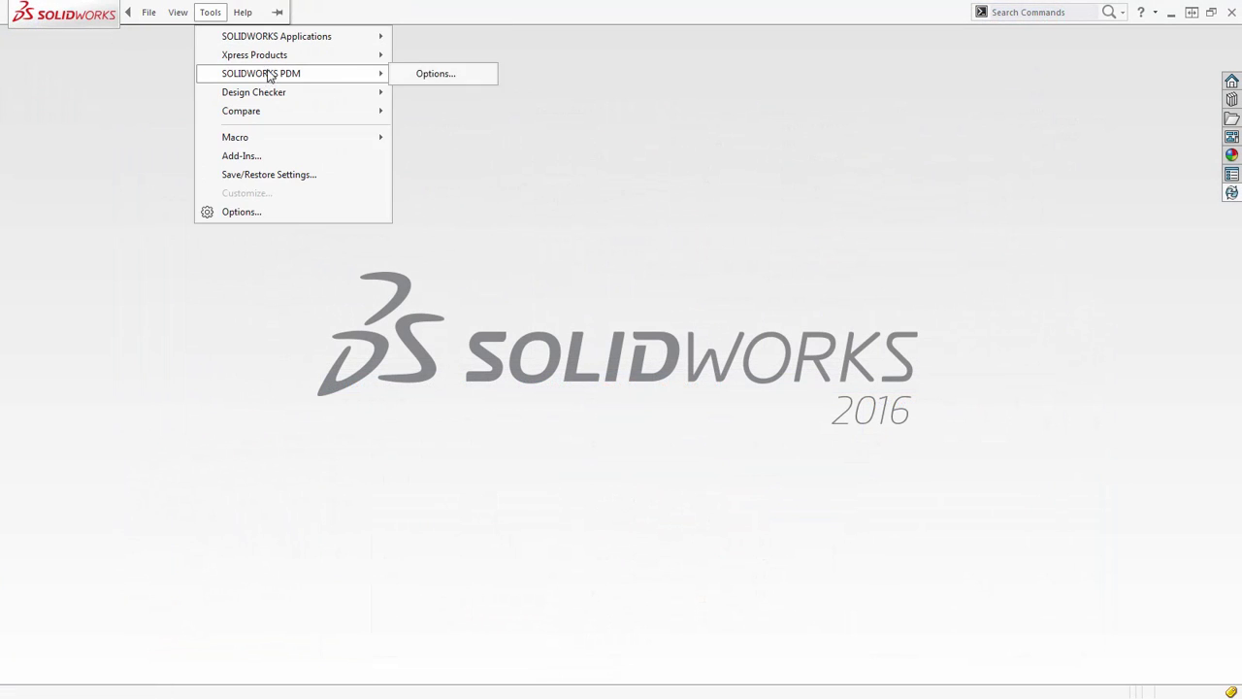
pyautogui.moveTo(272, 58)
pyautogui.moveTo(347, 76)
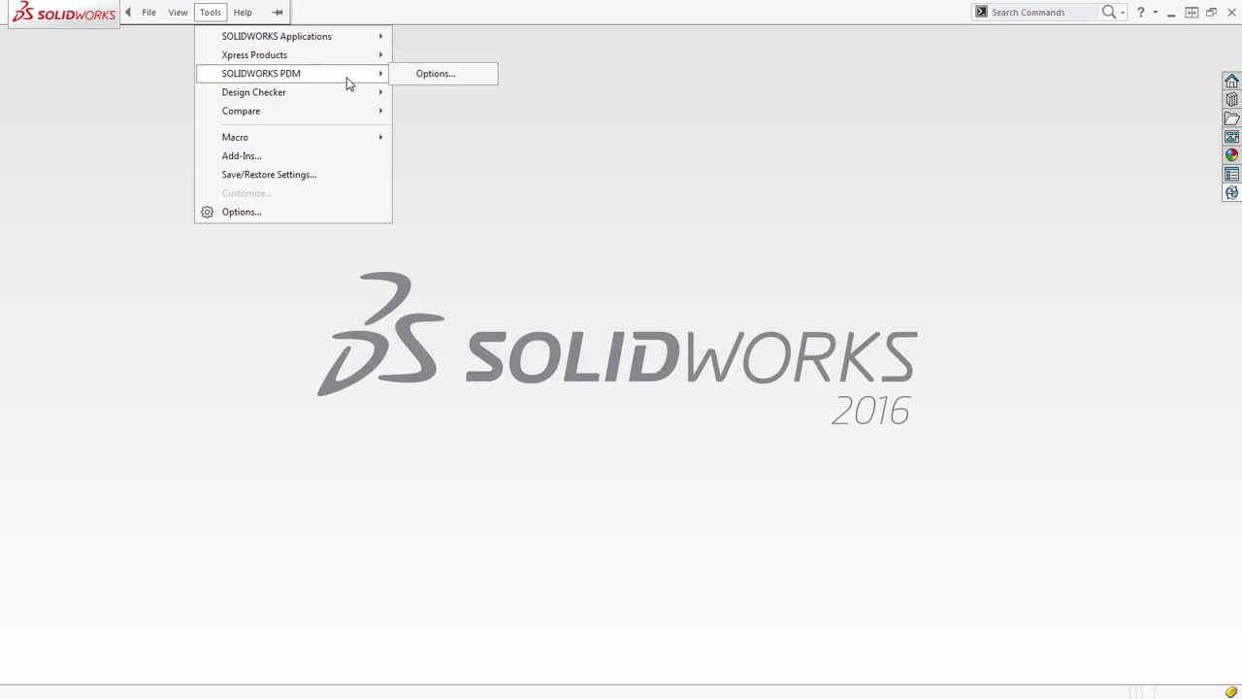
pyautogui.click(439, 77)
pyautogui.click(466, 112)
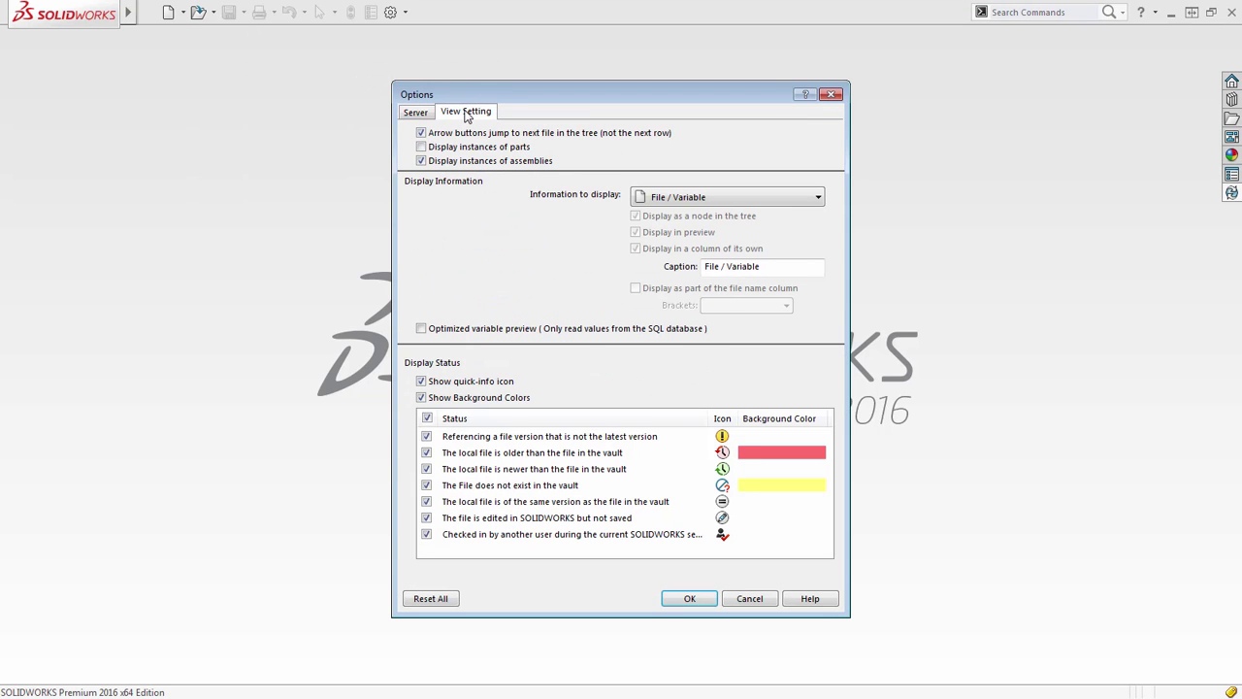
pyautogui.click(426, 518)
pyautogui.click(426, 502)
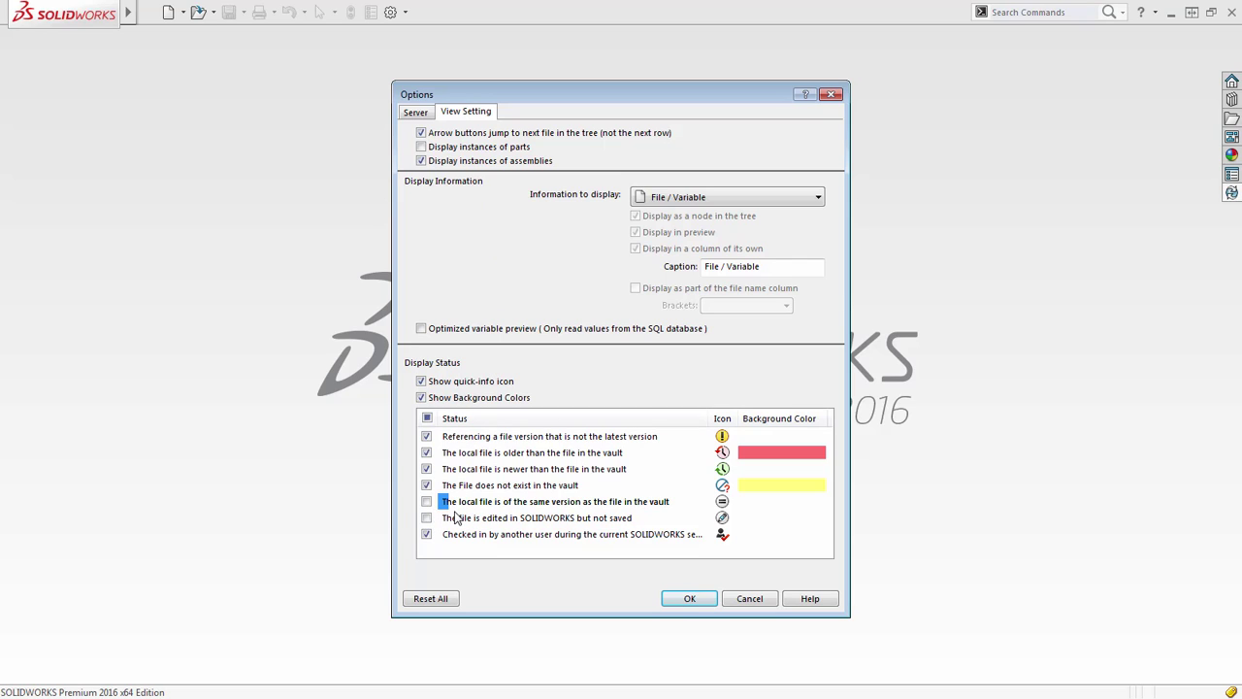
pyautogui.click(453, 520)
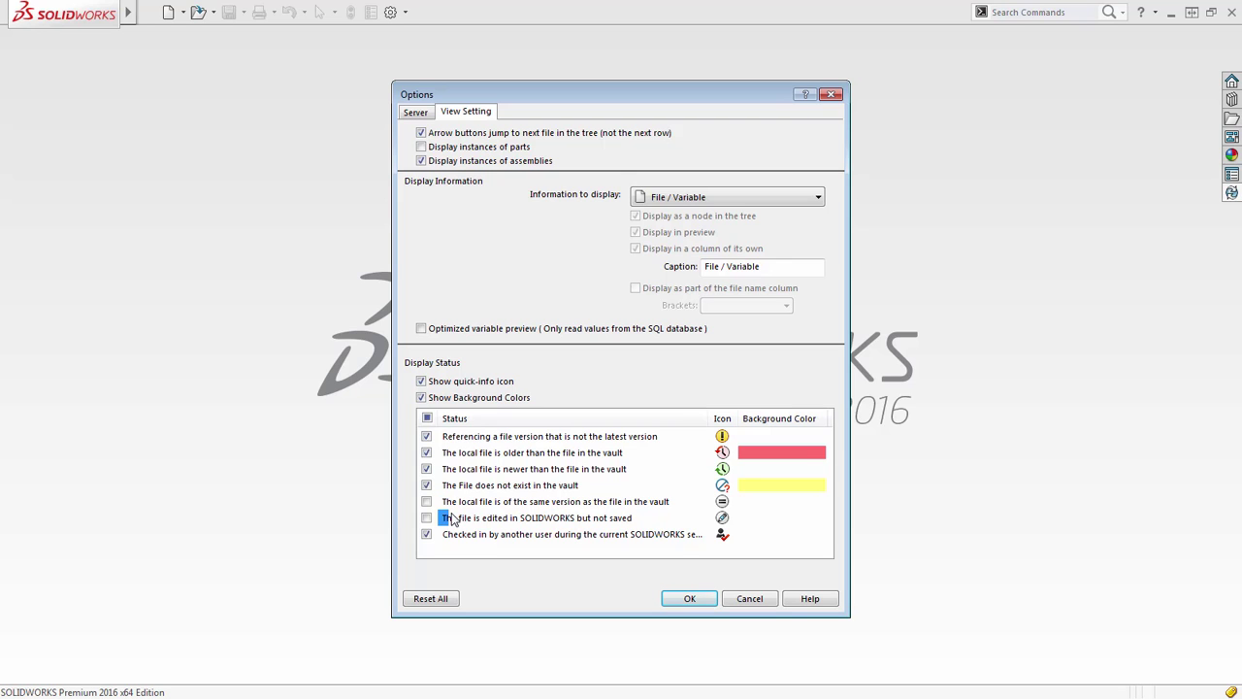